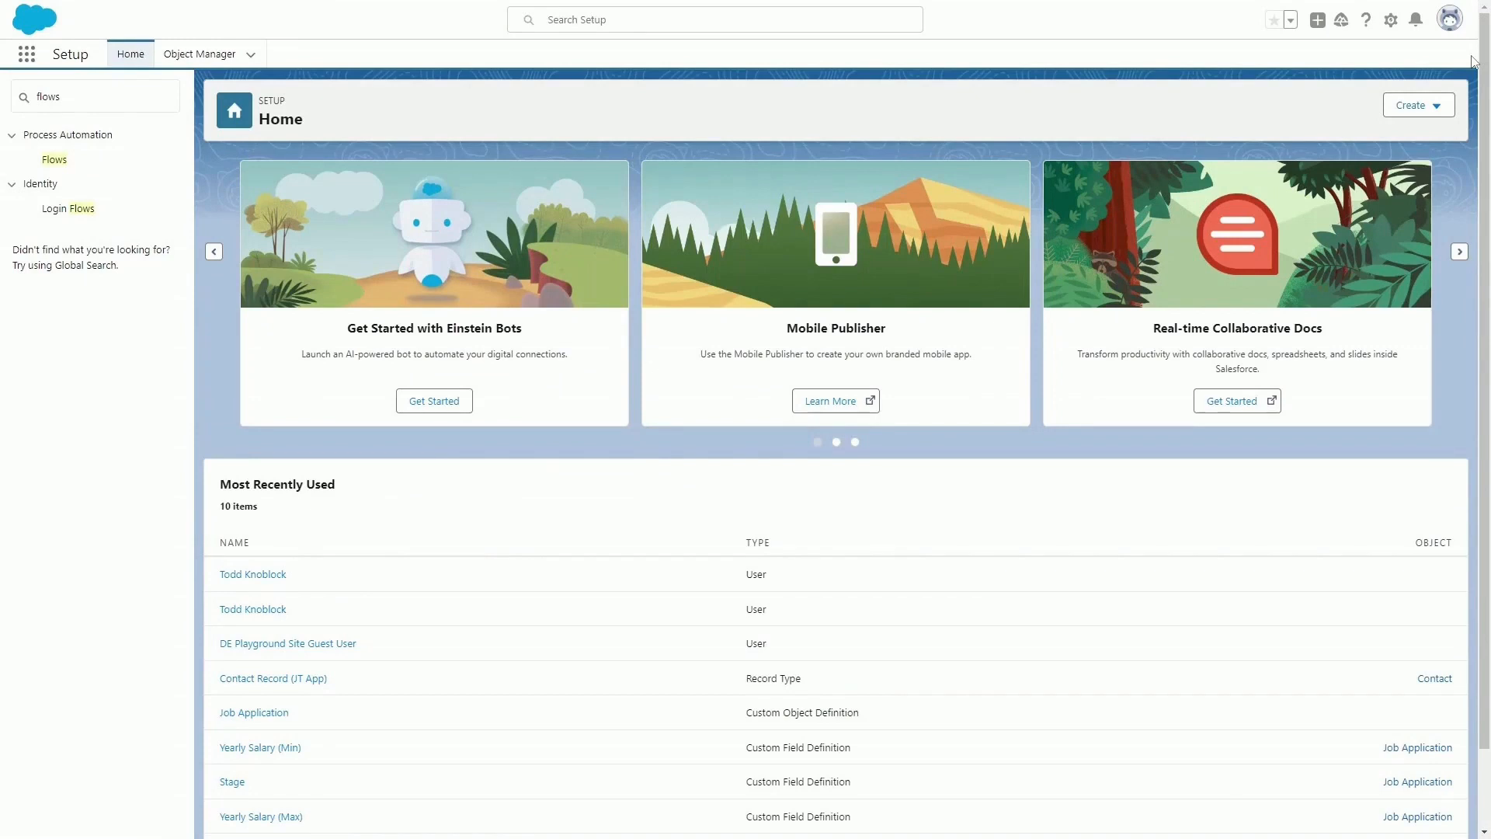
Create a new Screen Flow from the Flows setup page and switch its canvas to the Free-Form layout.
left_click(54, 163)
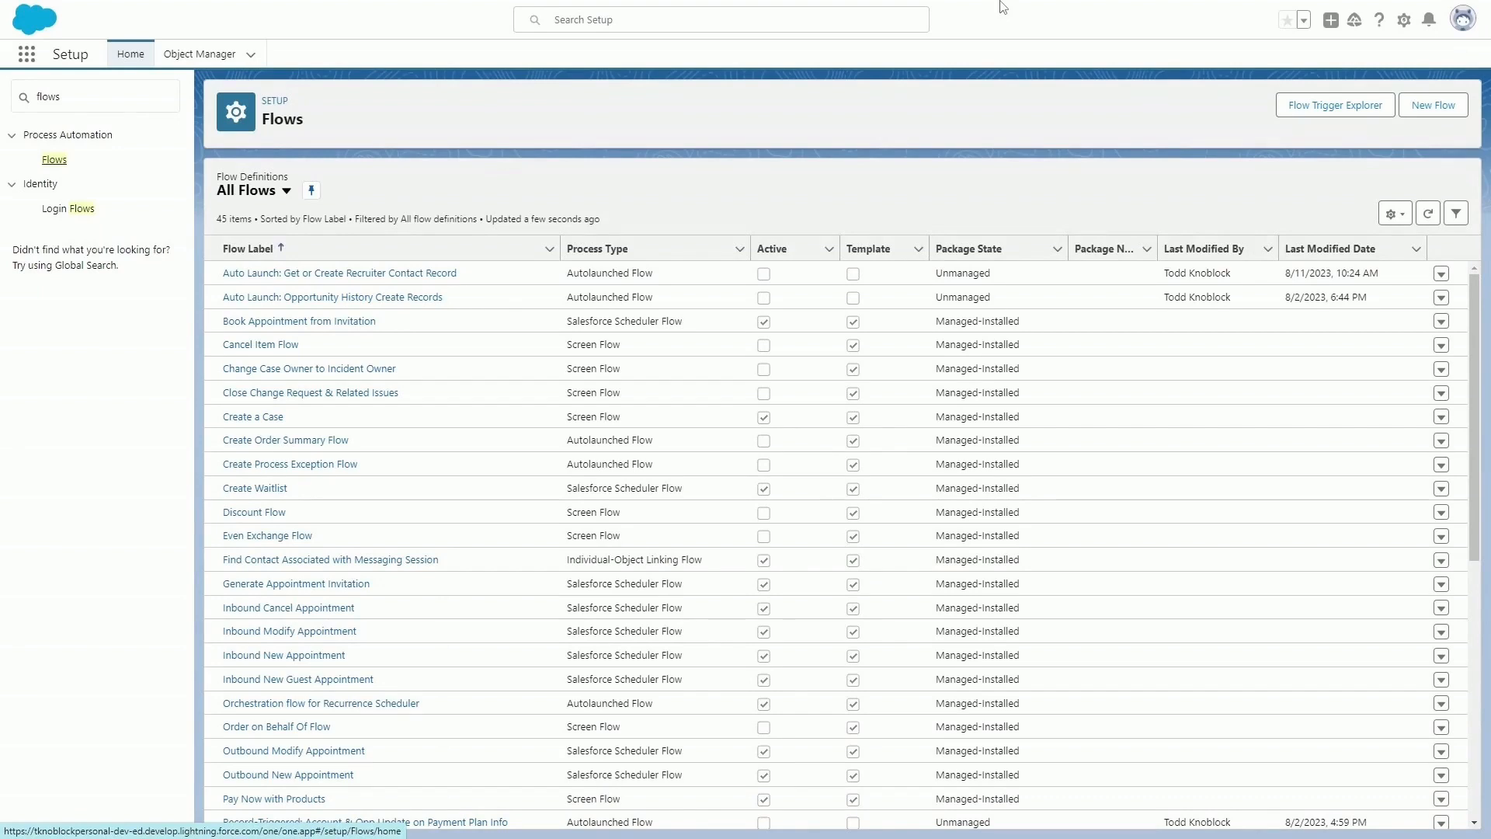
left_click(1433, 106)
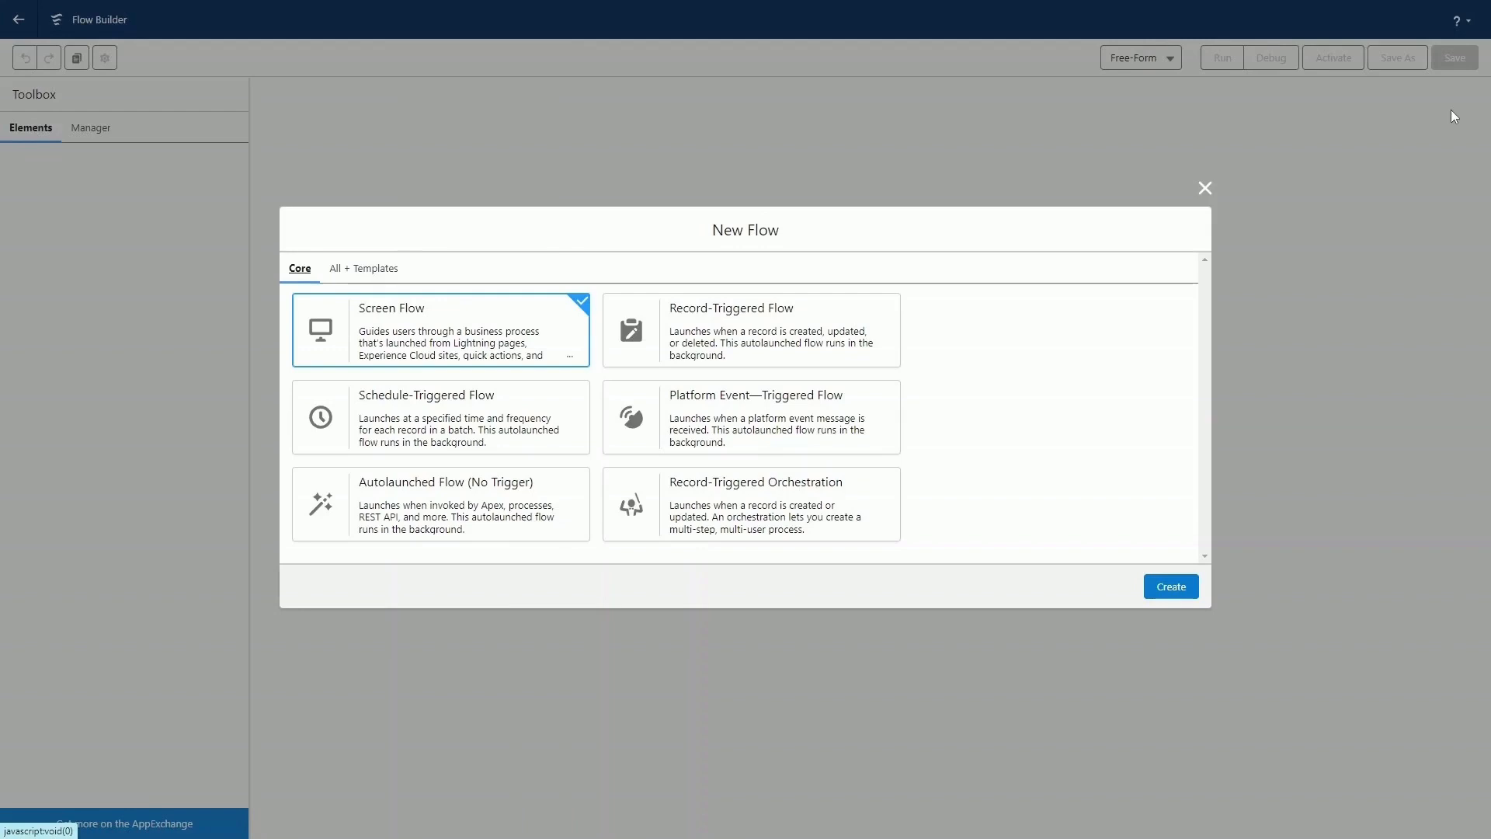
left_click(1168, 592)
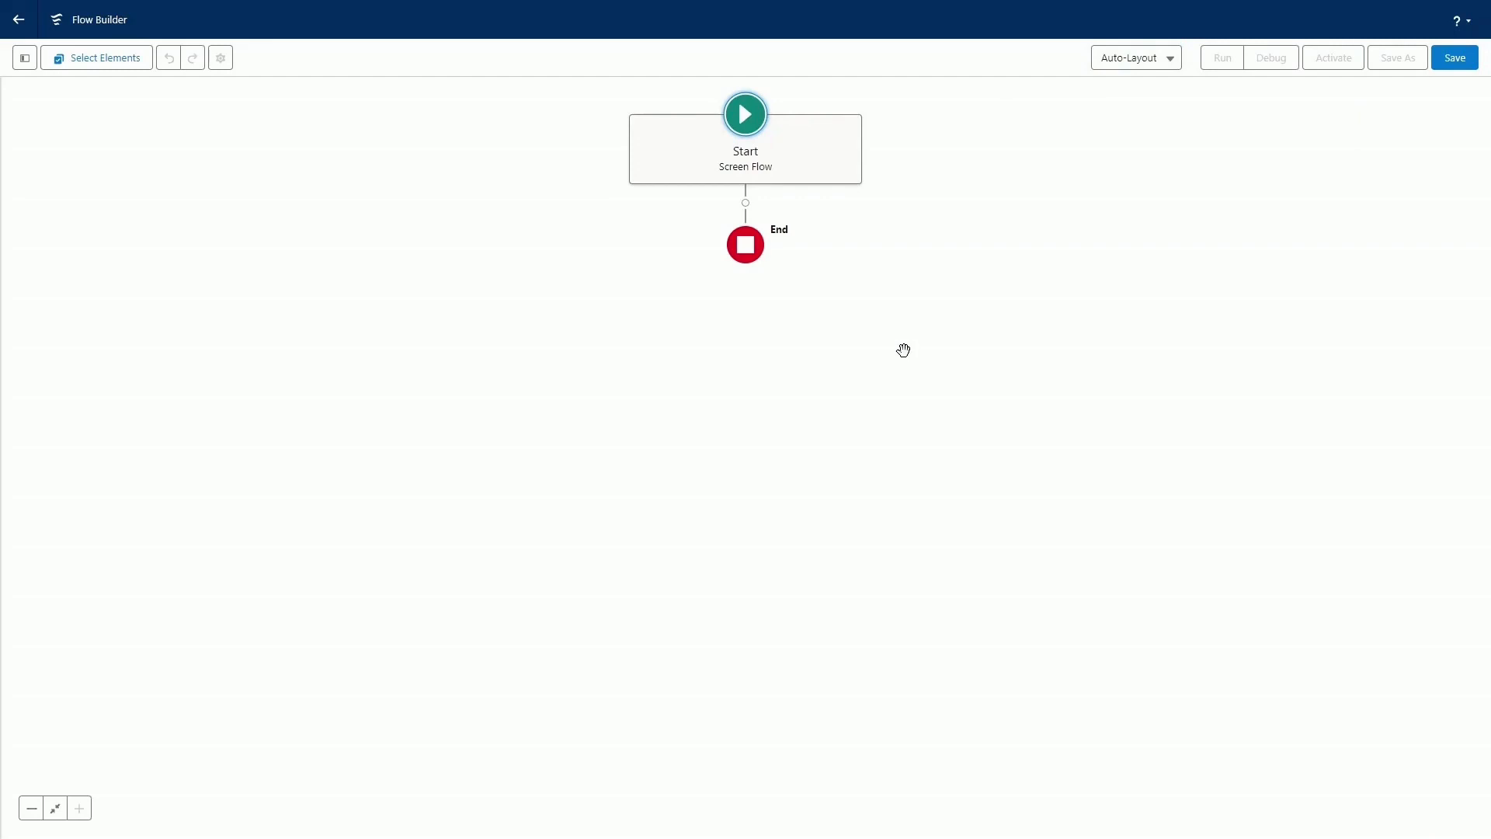
left_click(1135, 58)
left_click(1144, 119)
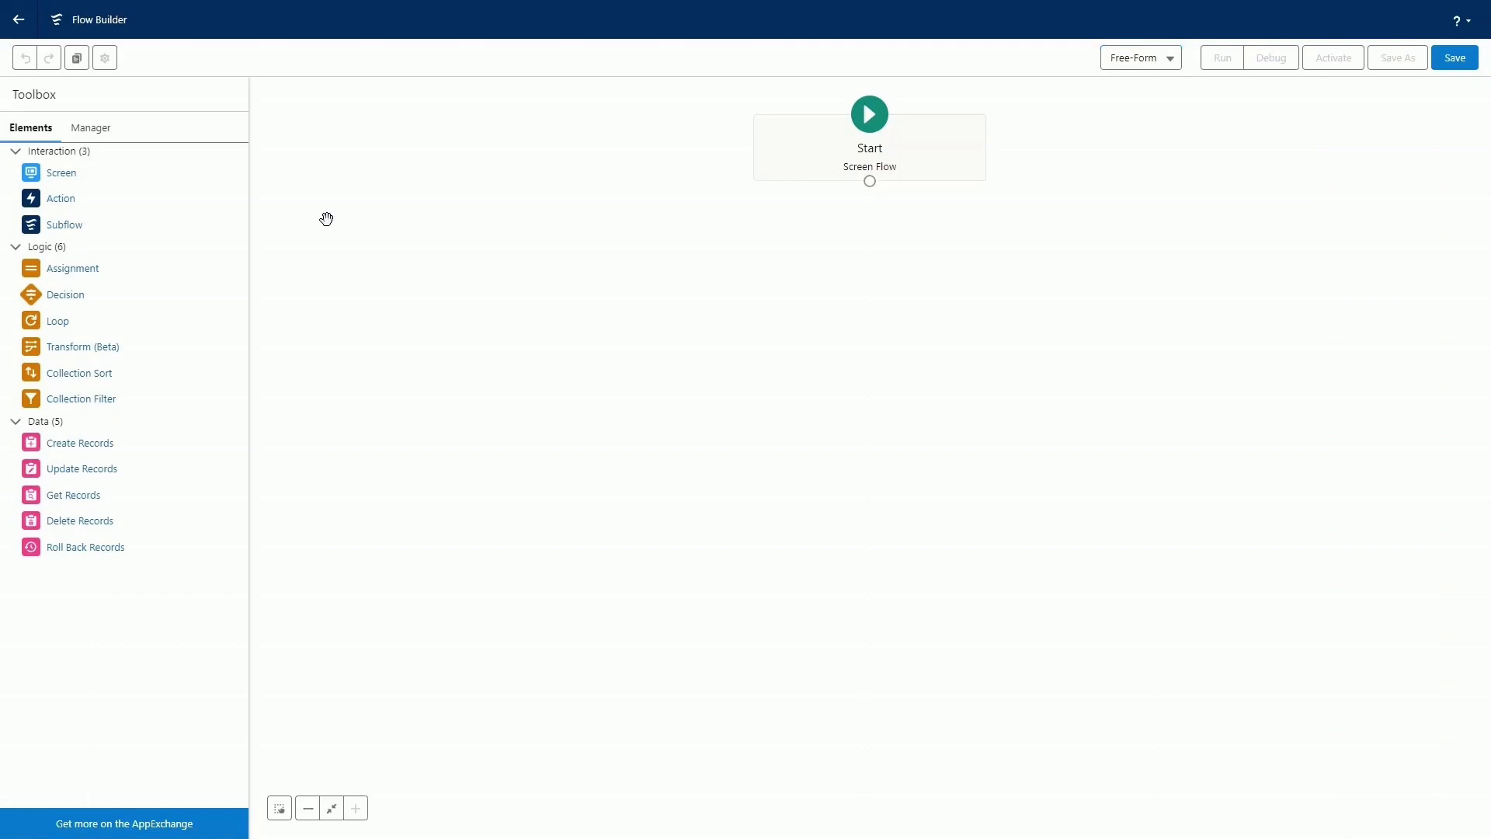
Add a Screen element below Start, with the label and API name Screen1Test.
left_click_drag(77, 175, 829, 267)
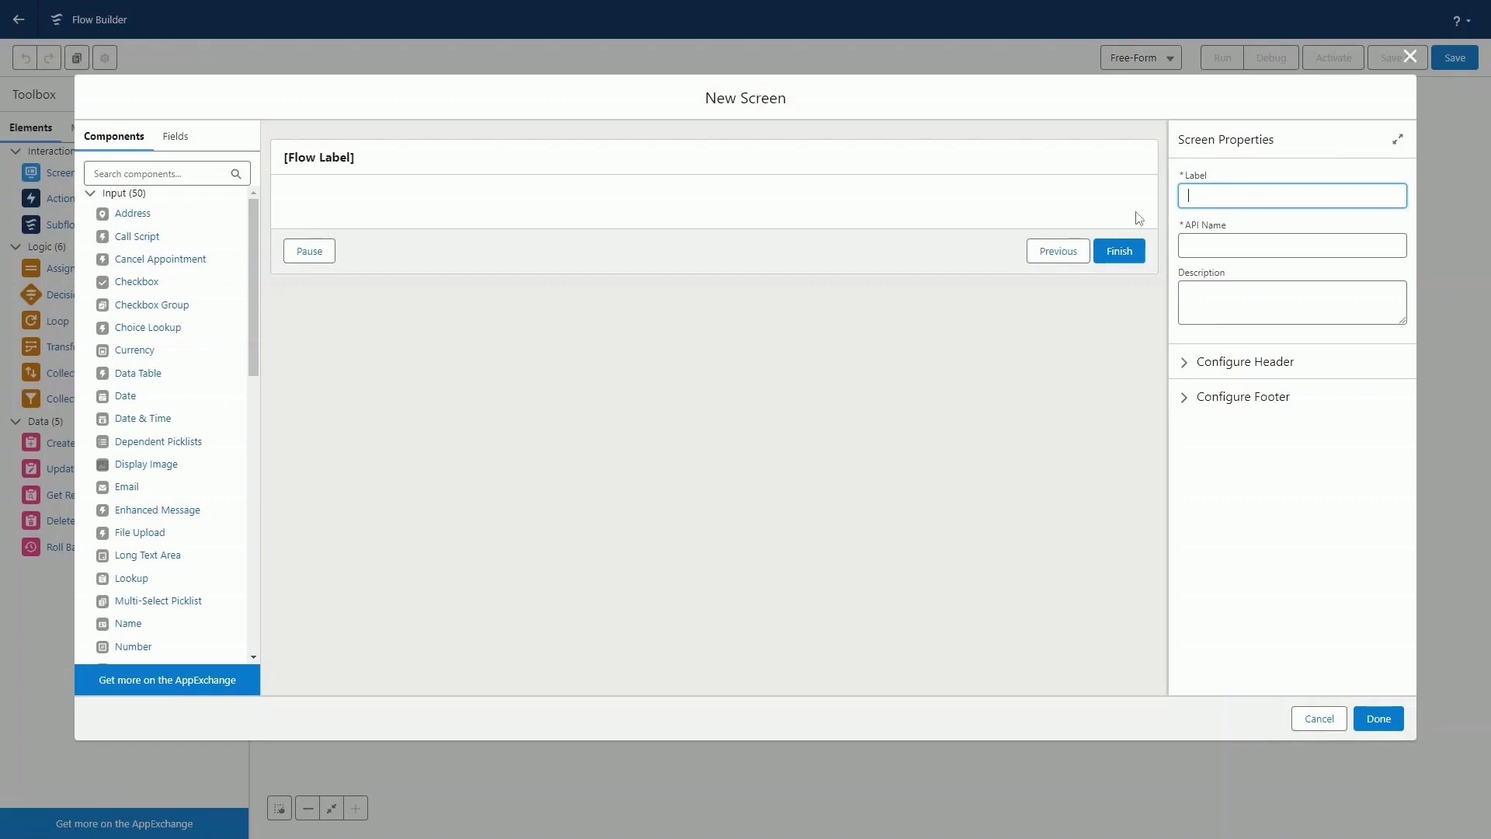
type("Screen1Test")
key("Tab")
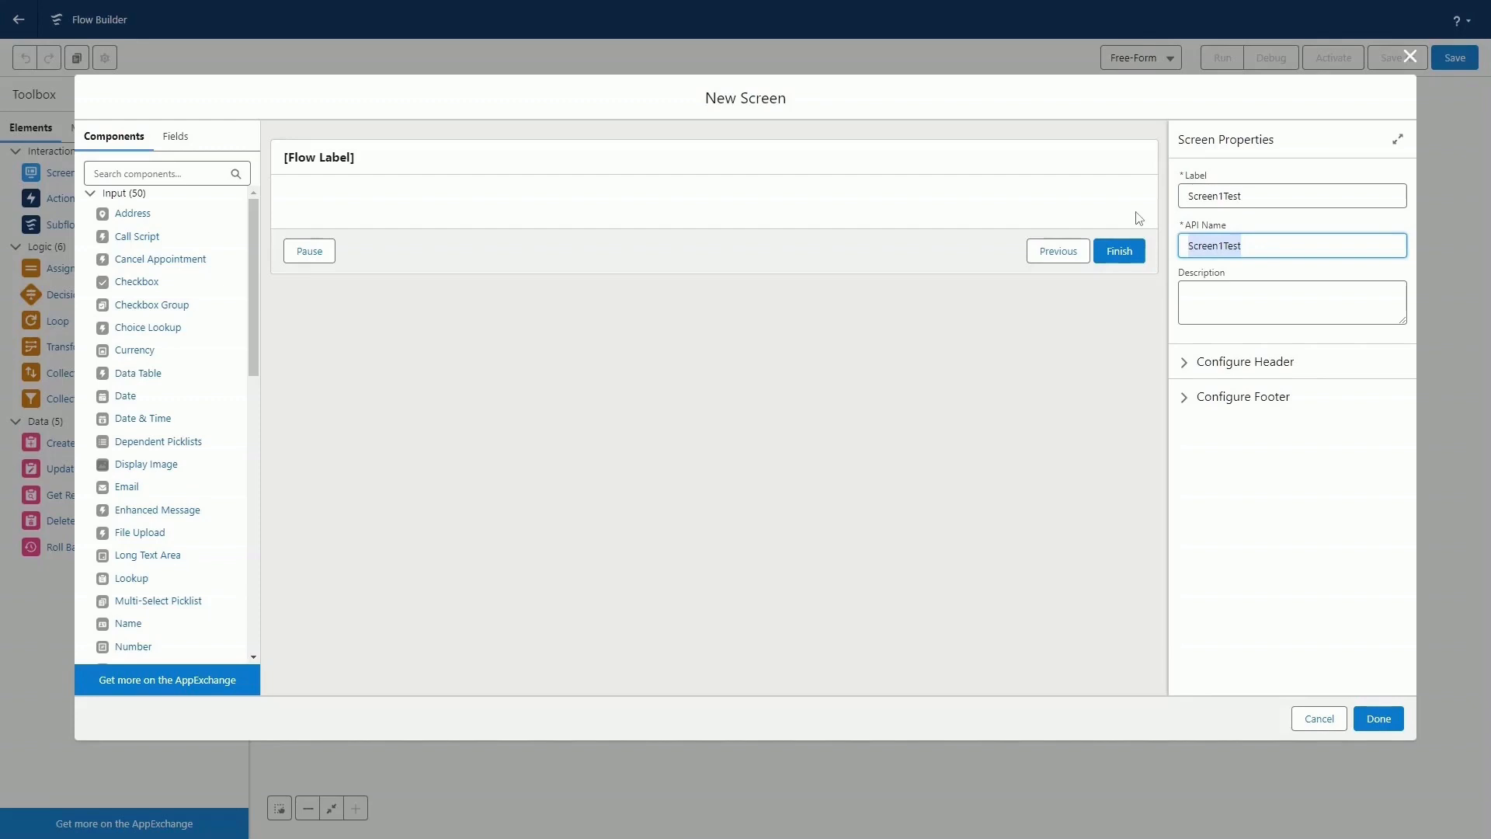
Add a Text input component to the screen, with the label and API name Name.
scroll(214, 488, "down", 1)
scroll(215, 488, "down", 10)
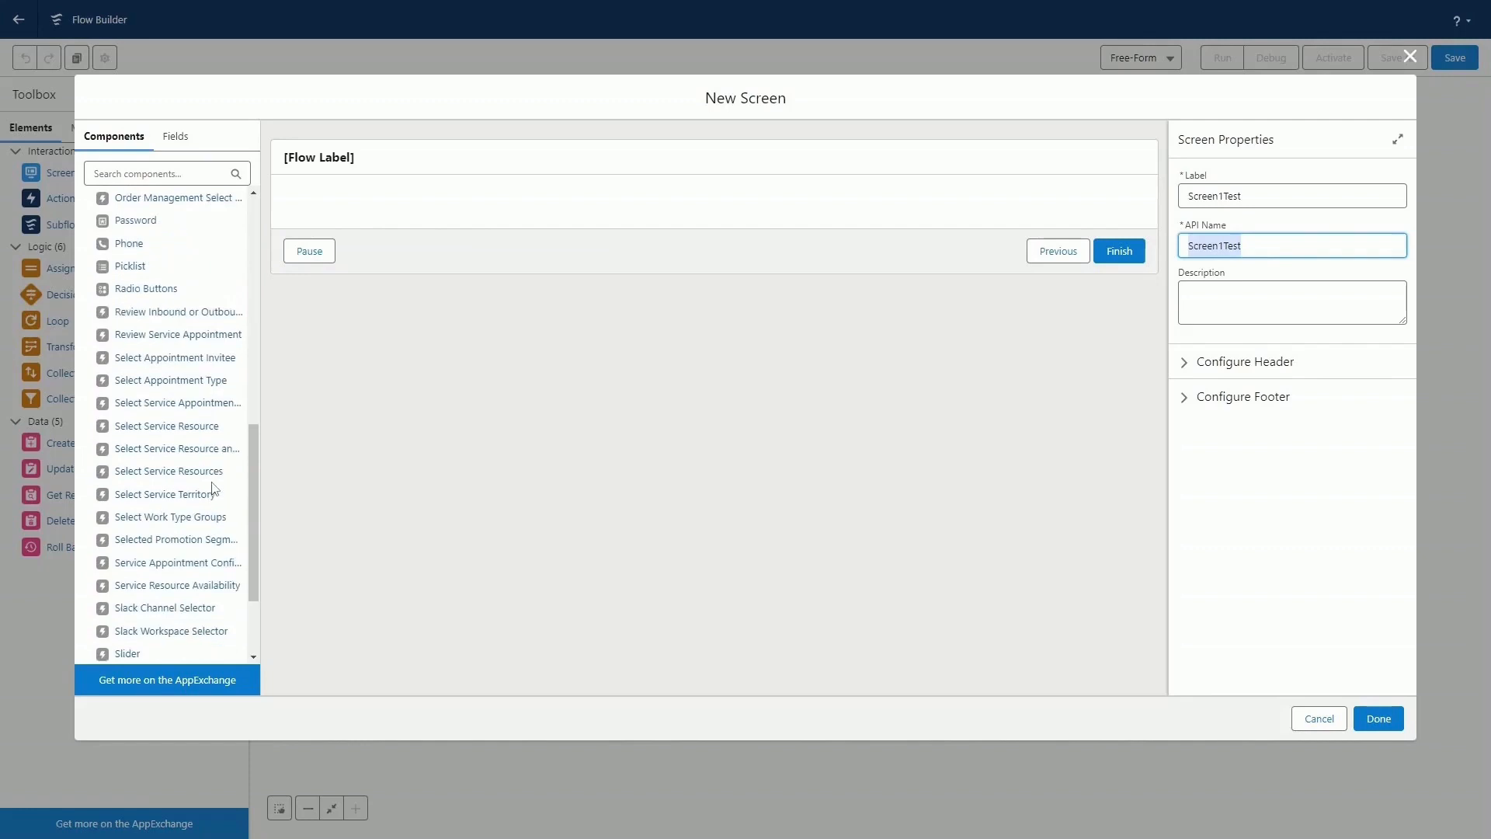
scroll(214, 488, "down", 2)
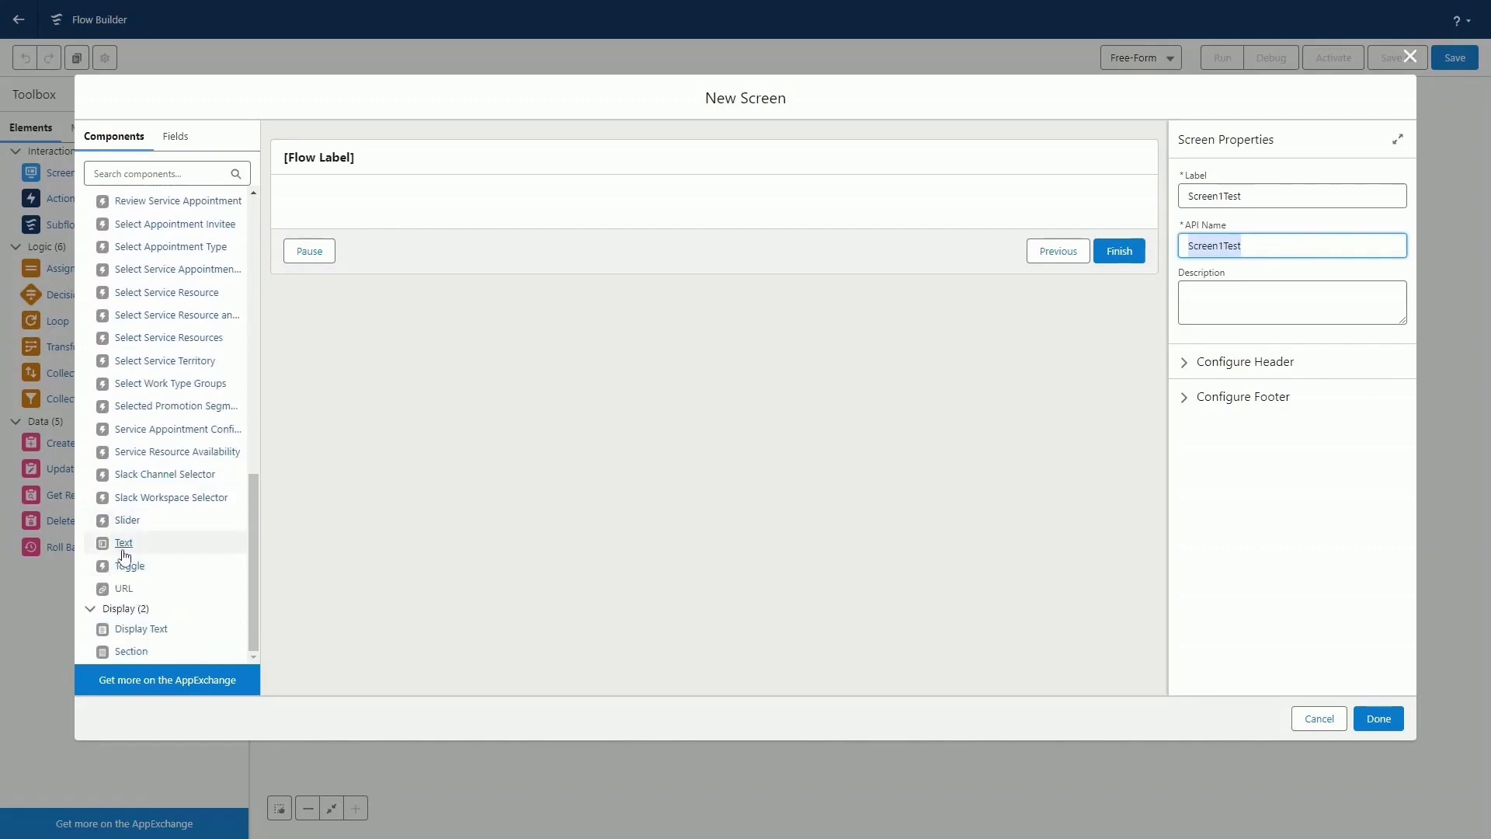
left_click_drag(125, 553, 440, 209)
left_click(1221, 195)
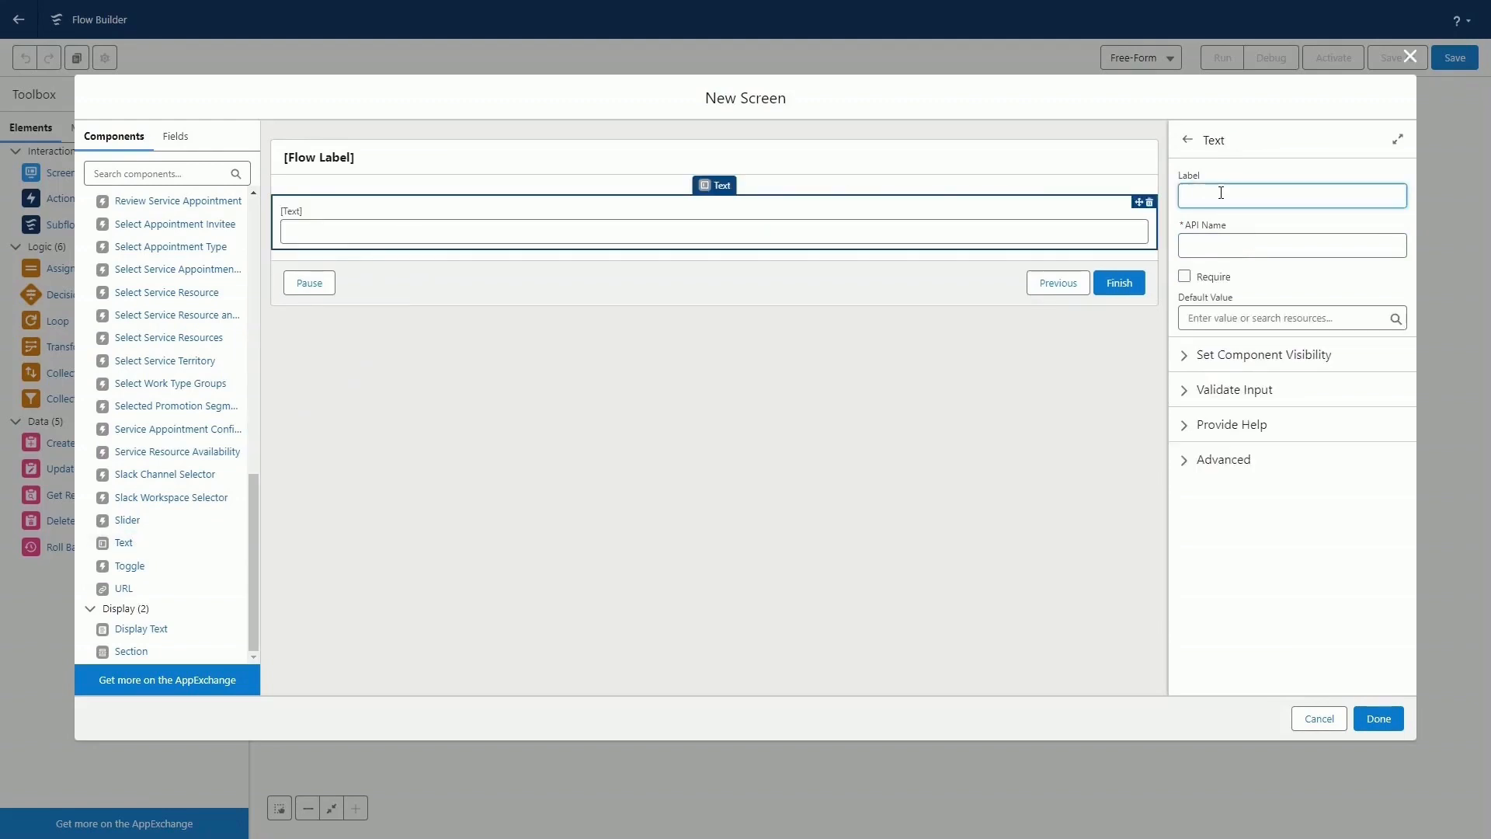
type("Name")
key("Tab")
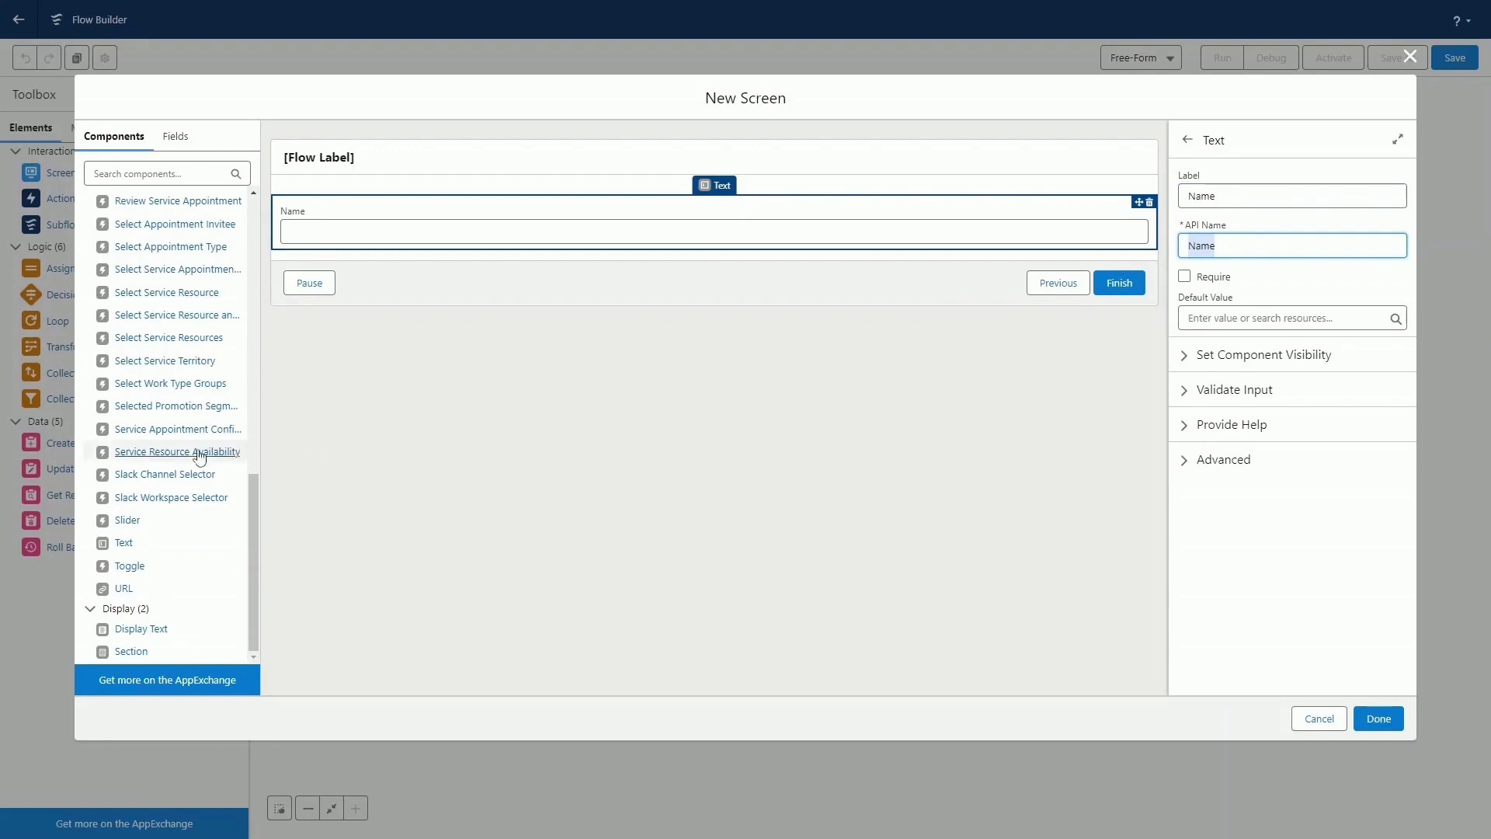
Add a Phone component below the Name field, with API name and label Number, and finish the screen.
scroll(202, 456, "up", 3)
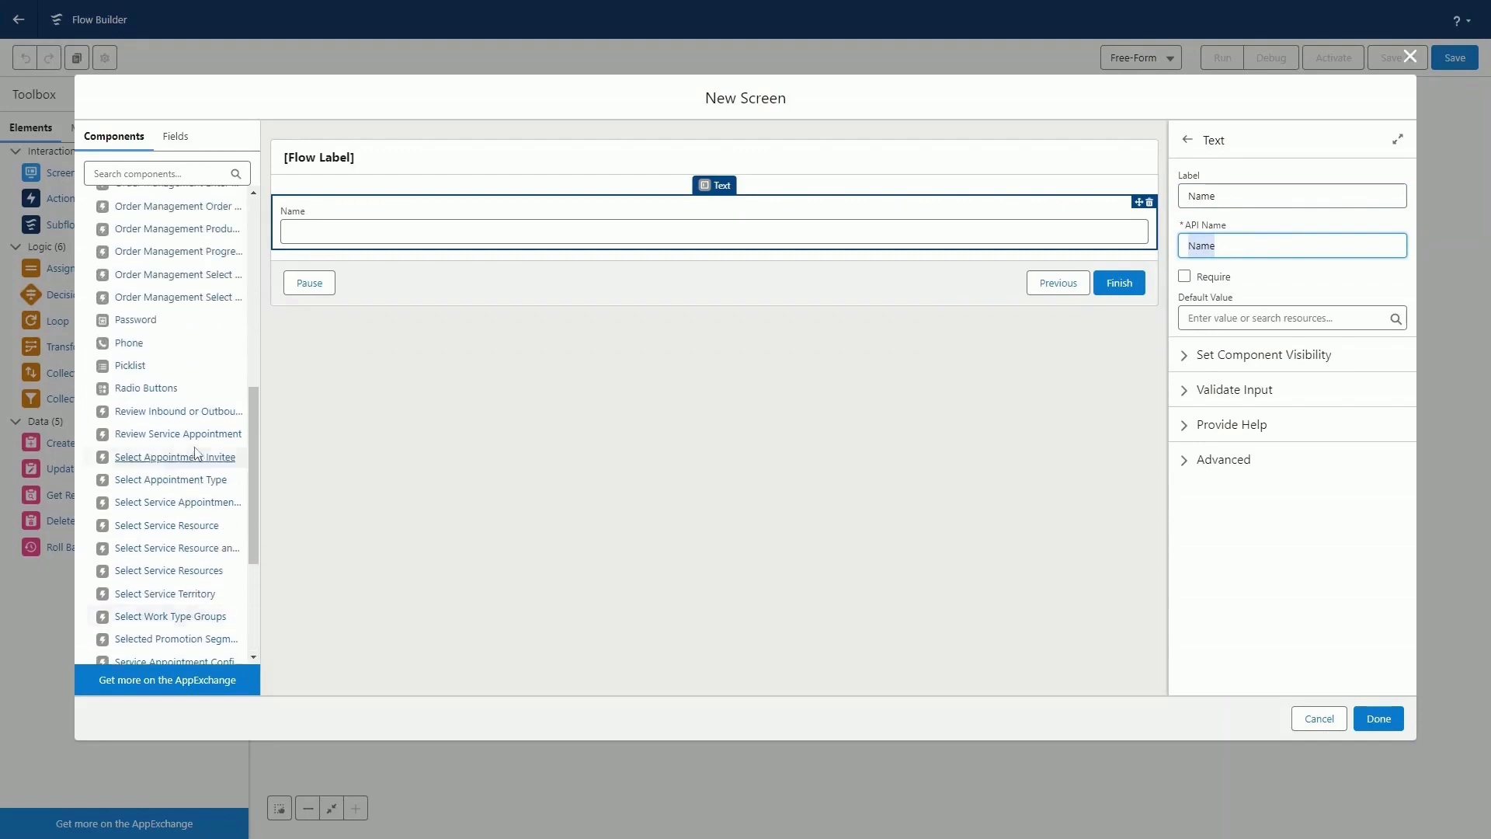
left_click_drag(126, 345, 502, 252)
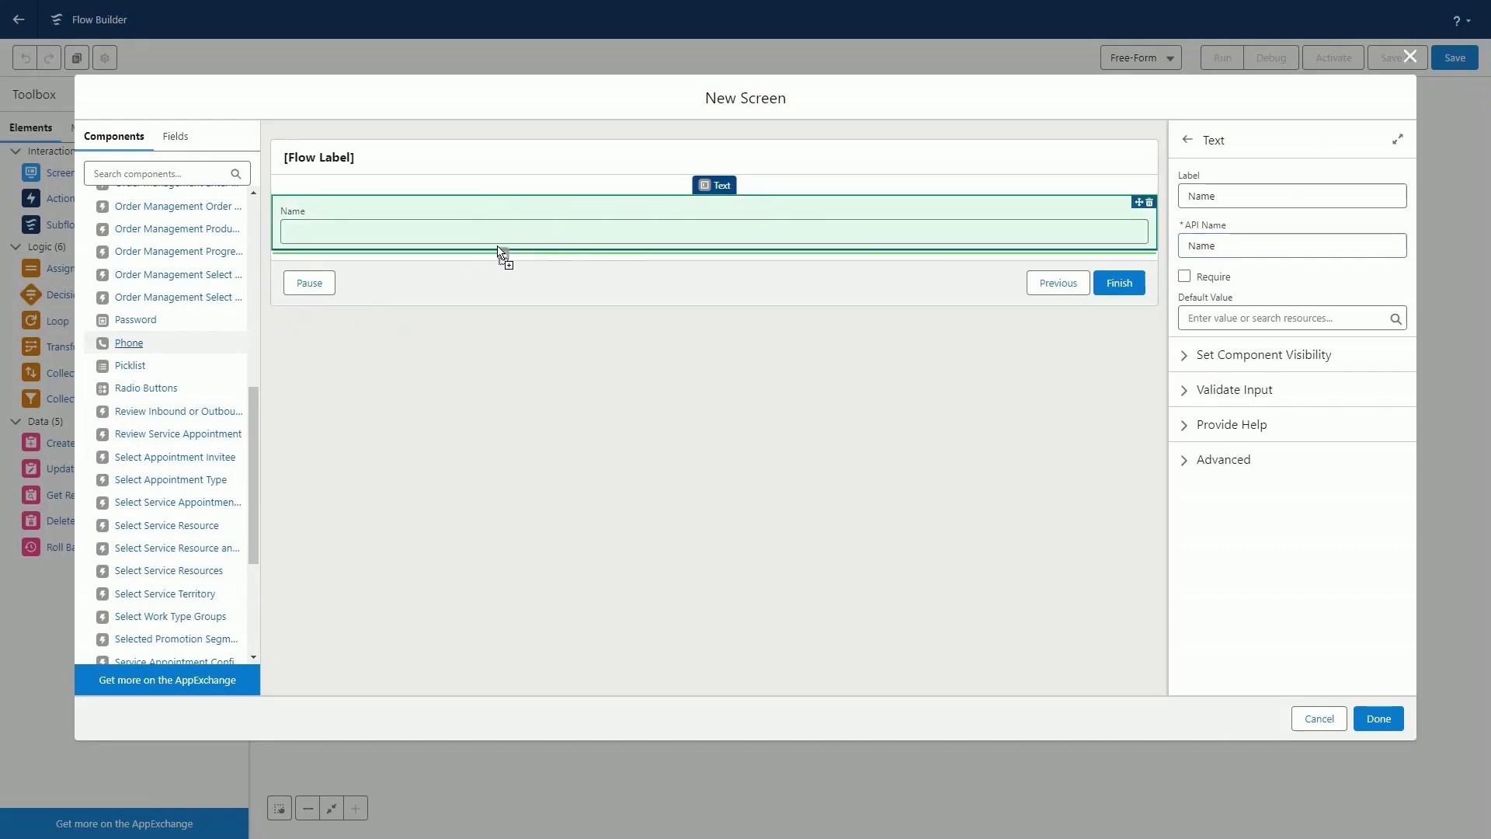
left_click_drag(500, 253, 499, 250)
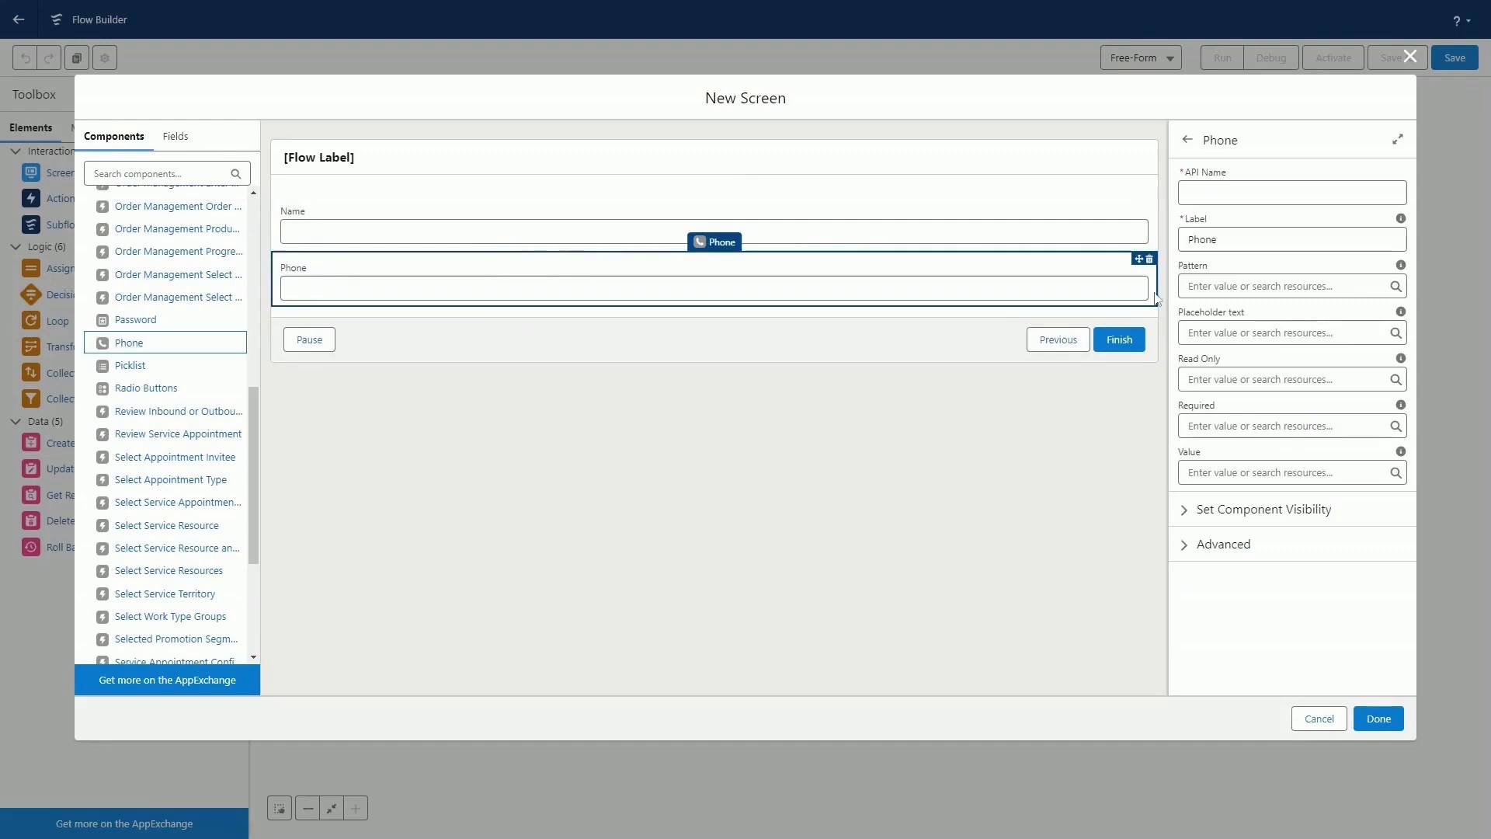
left_click(1256, 194)
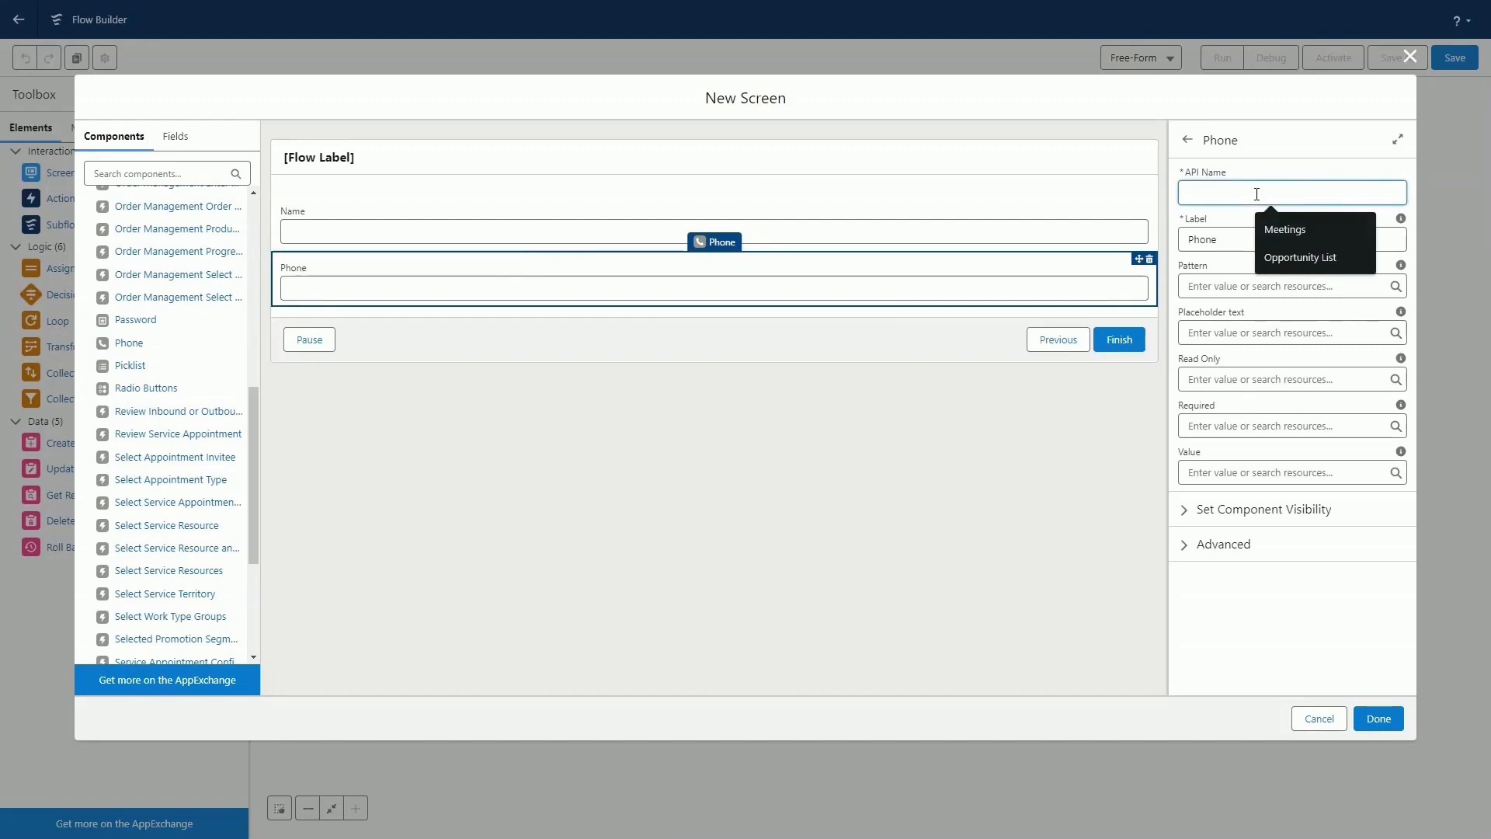
type("Number")
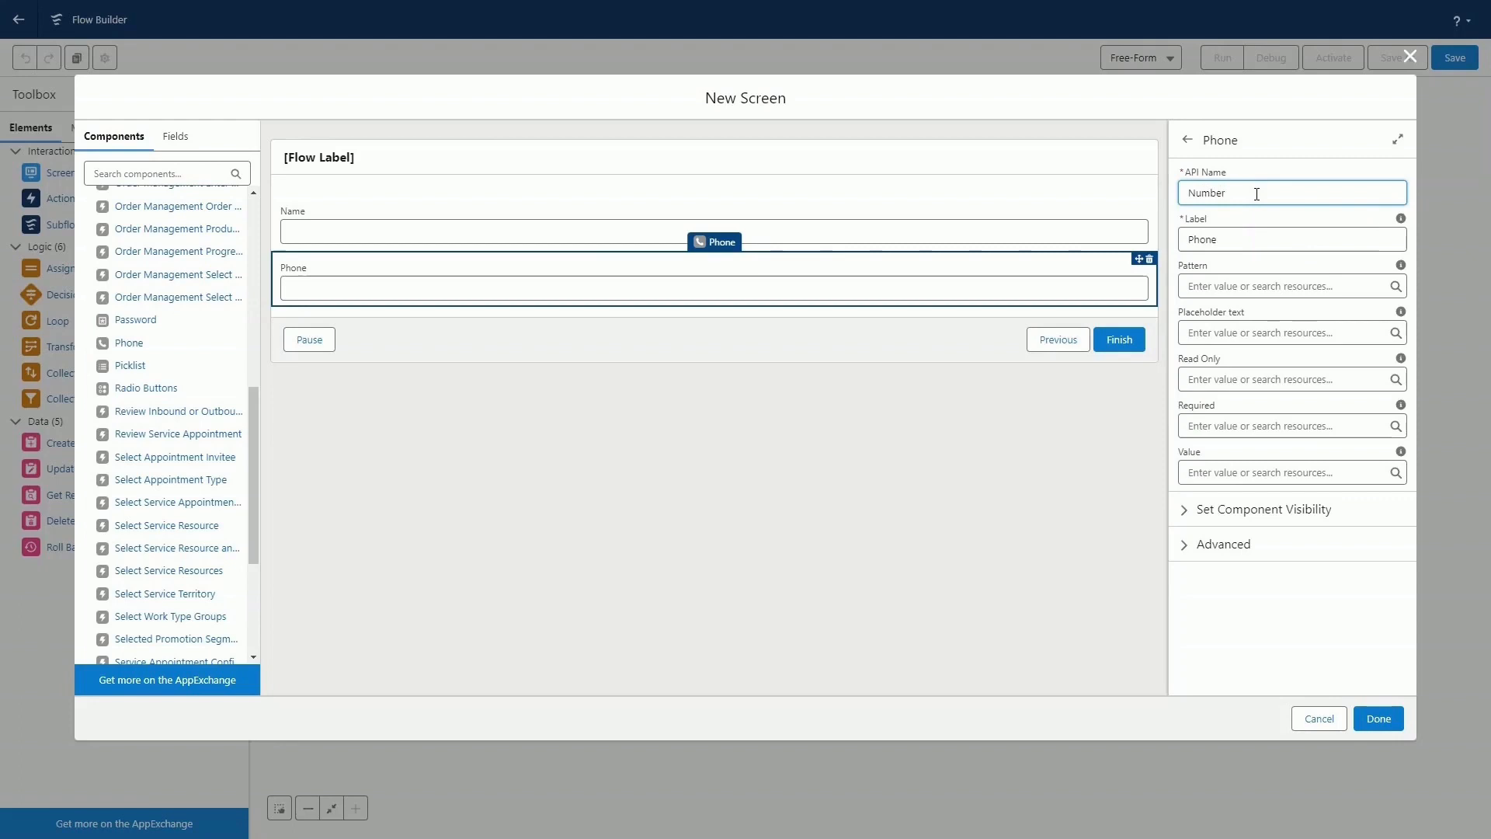
key("Tab")
type("Number")
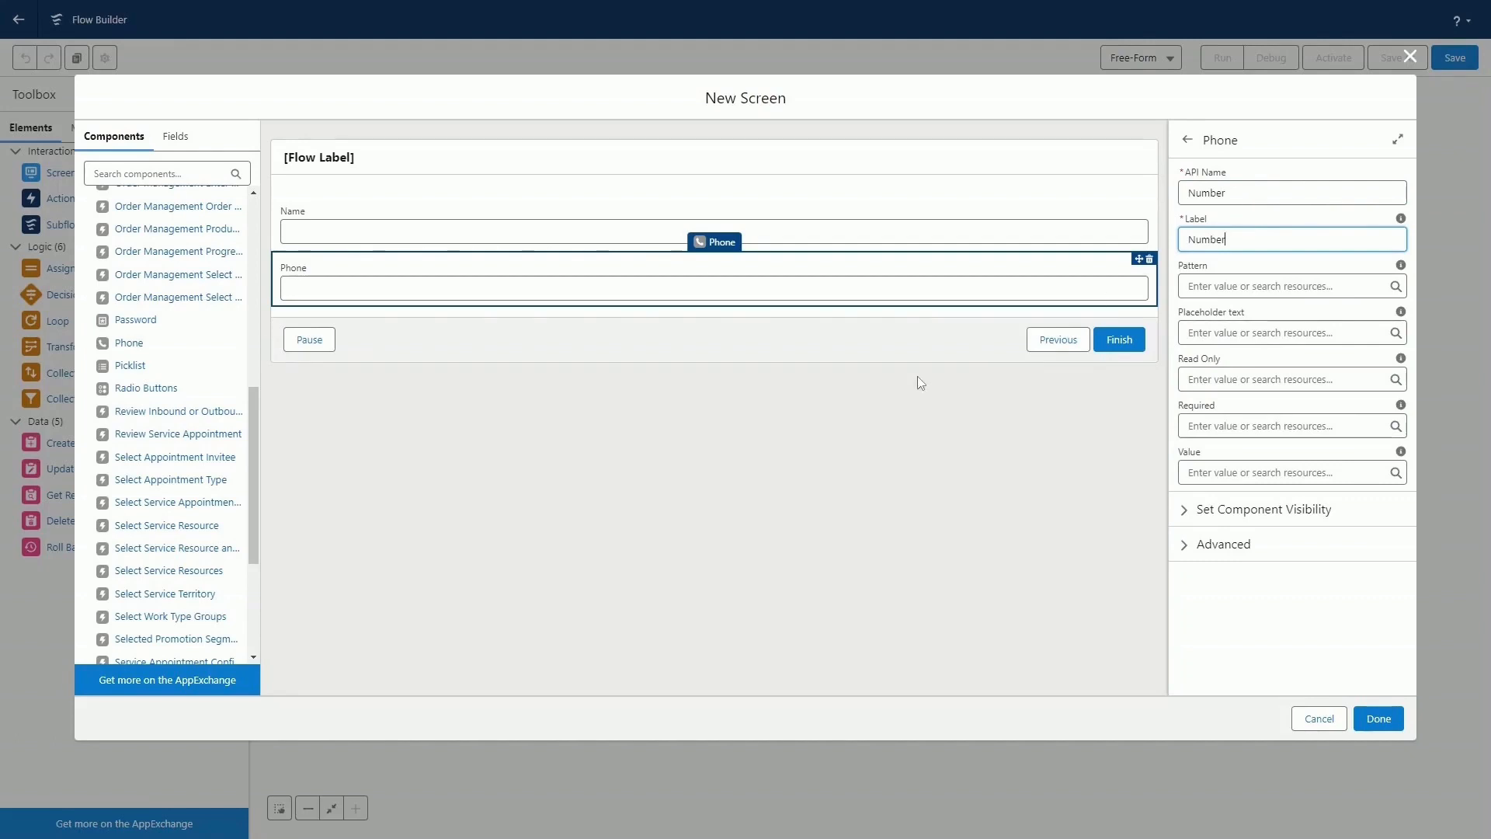
left_click(1379, 719)
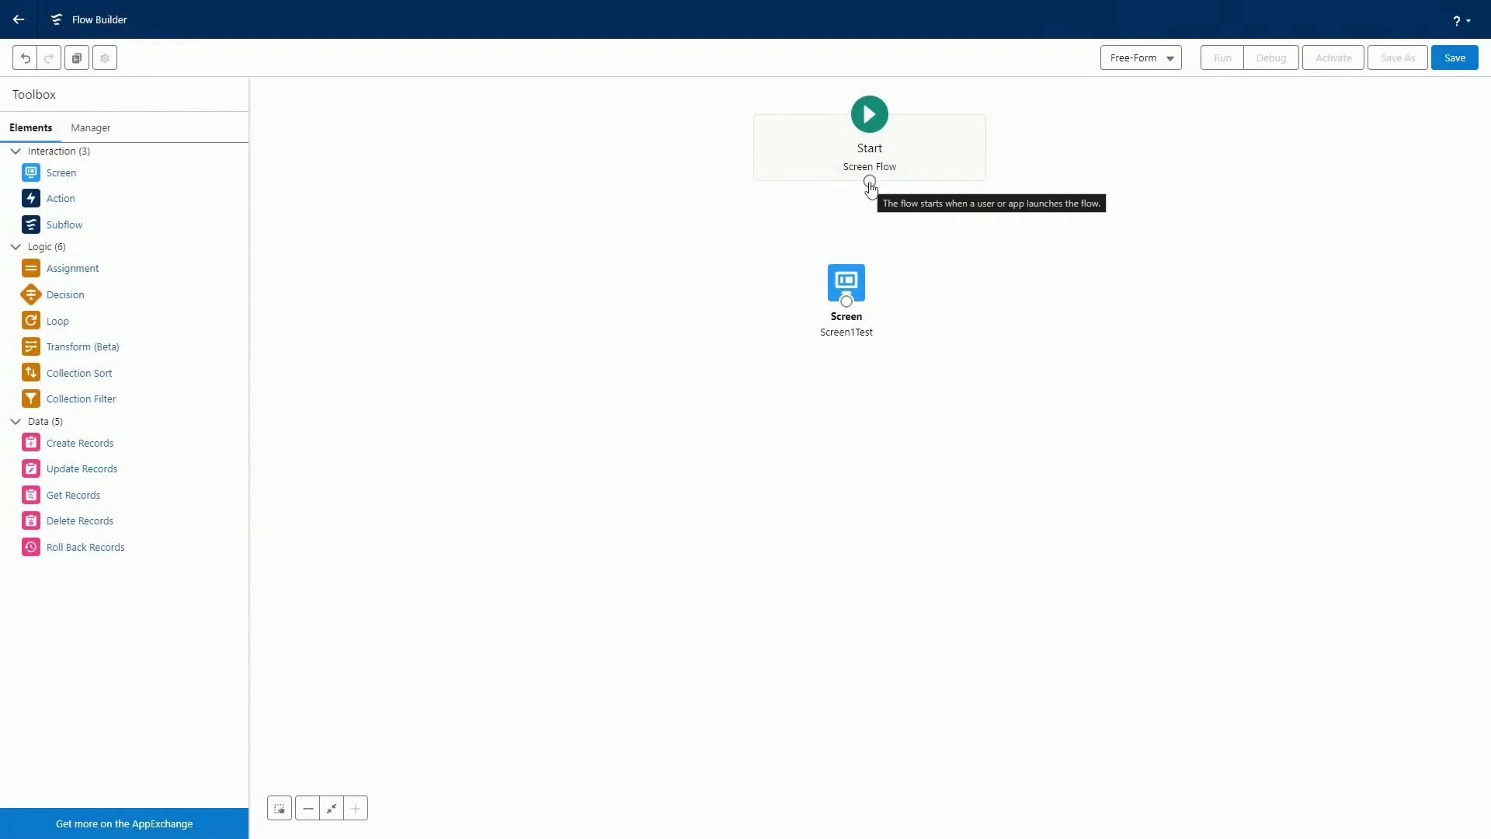
Connect Start to Screen1Test and add a second Screen element below it, with the label and API name Screen2Test.
left_click_drag(869, 184, 847, 291)
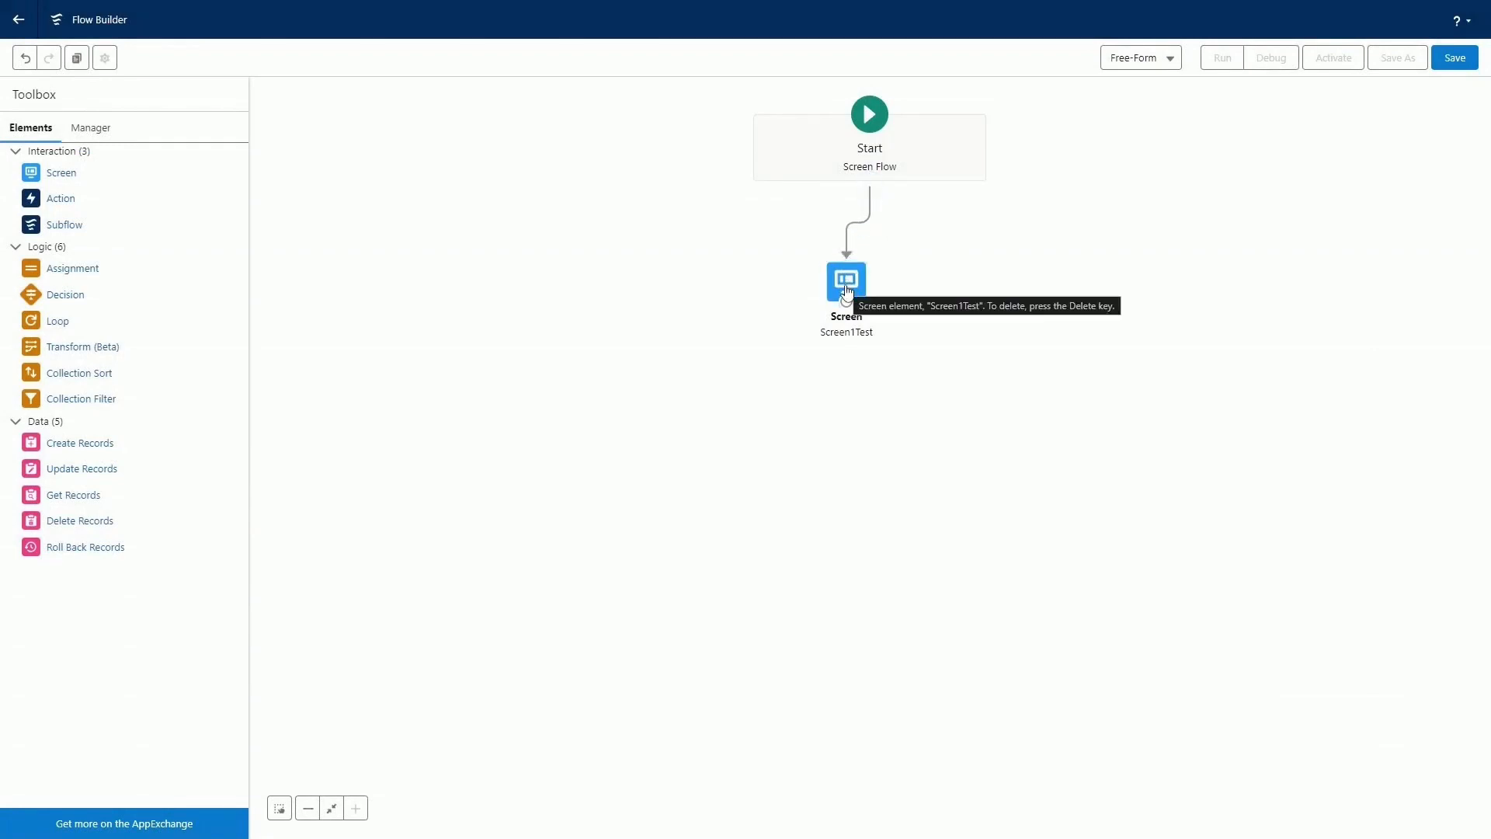
left_click_drag(58, 180, 817, 427)
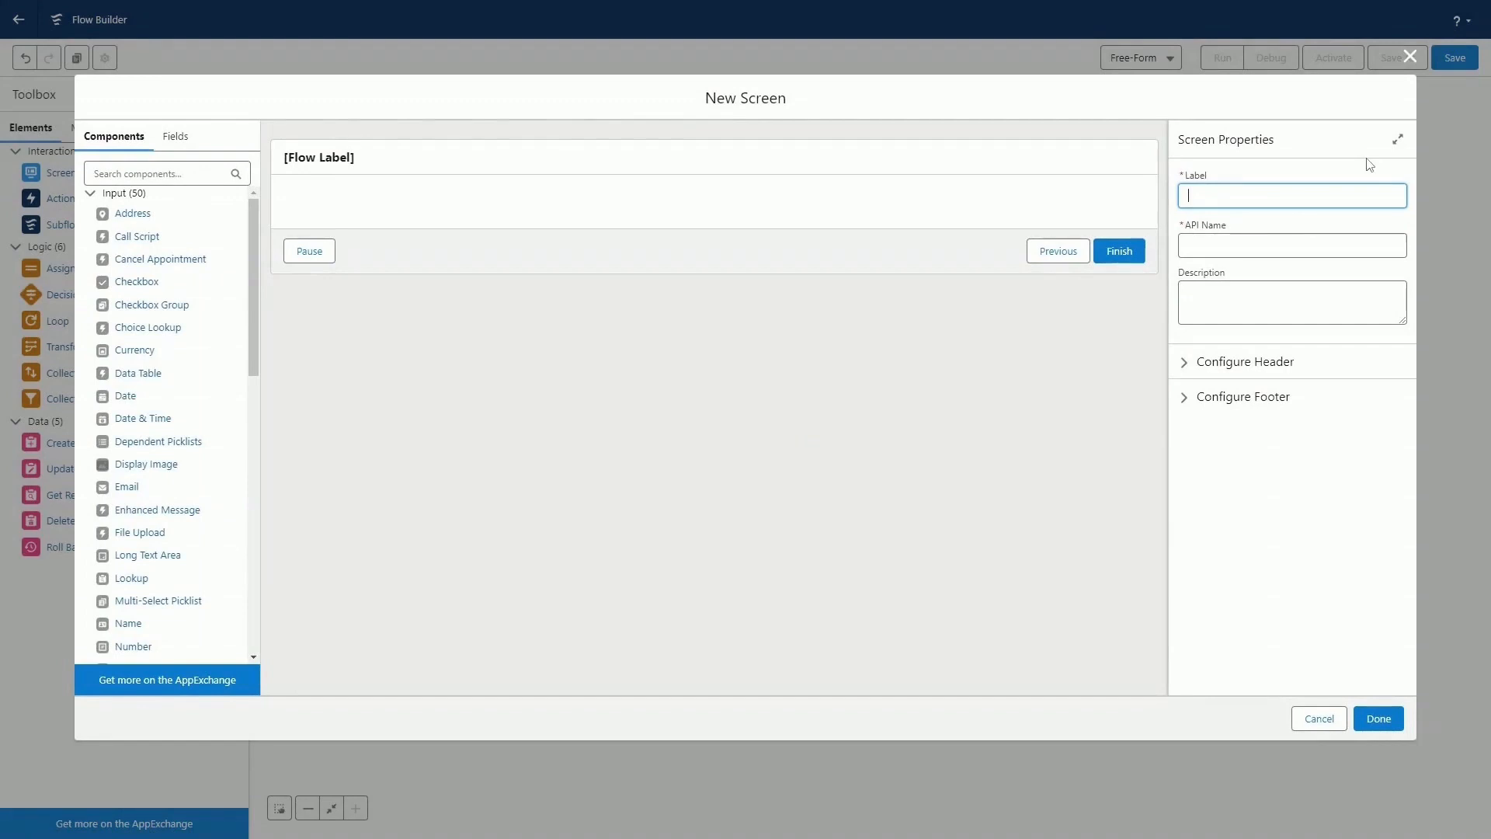
type("Screen2Testr")
key("BackSpace")
key("Tab")
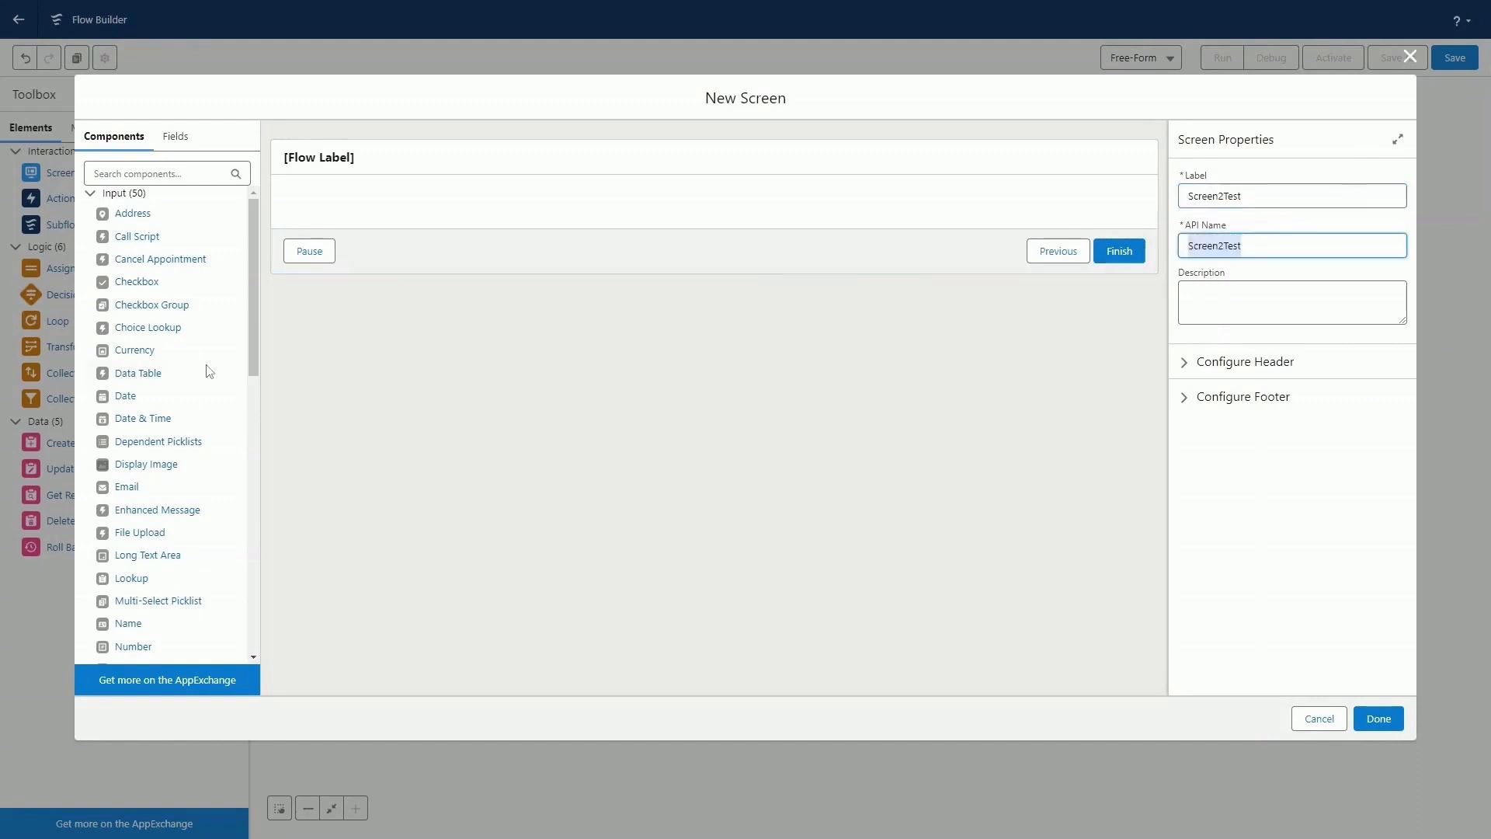
Add a Display Text component to the second screen, with the API name ThankYou.
scroll(194, 433, "down", 10)
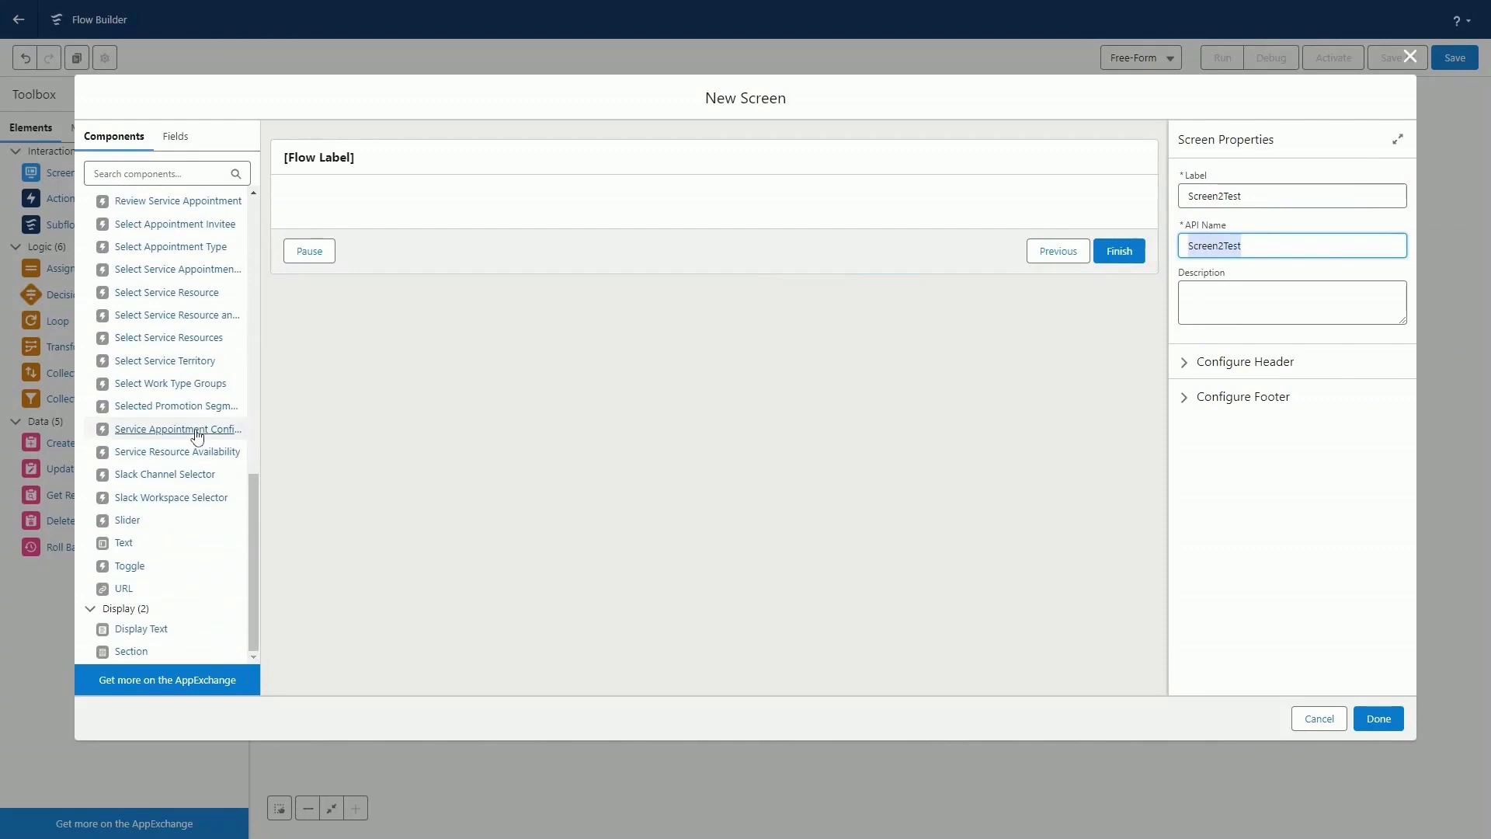
left_click_drag(136, 629, 509, 206)
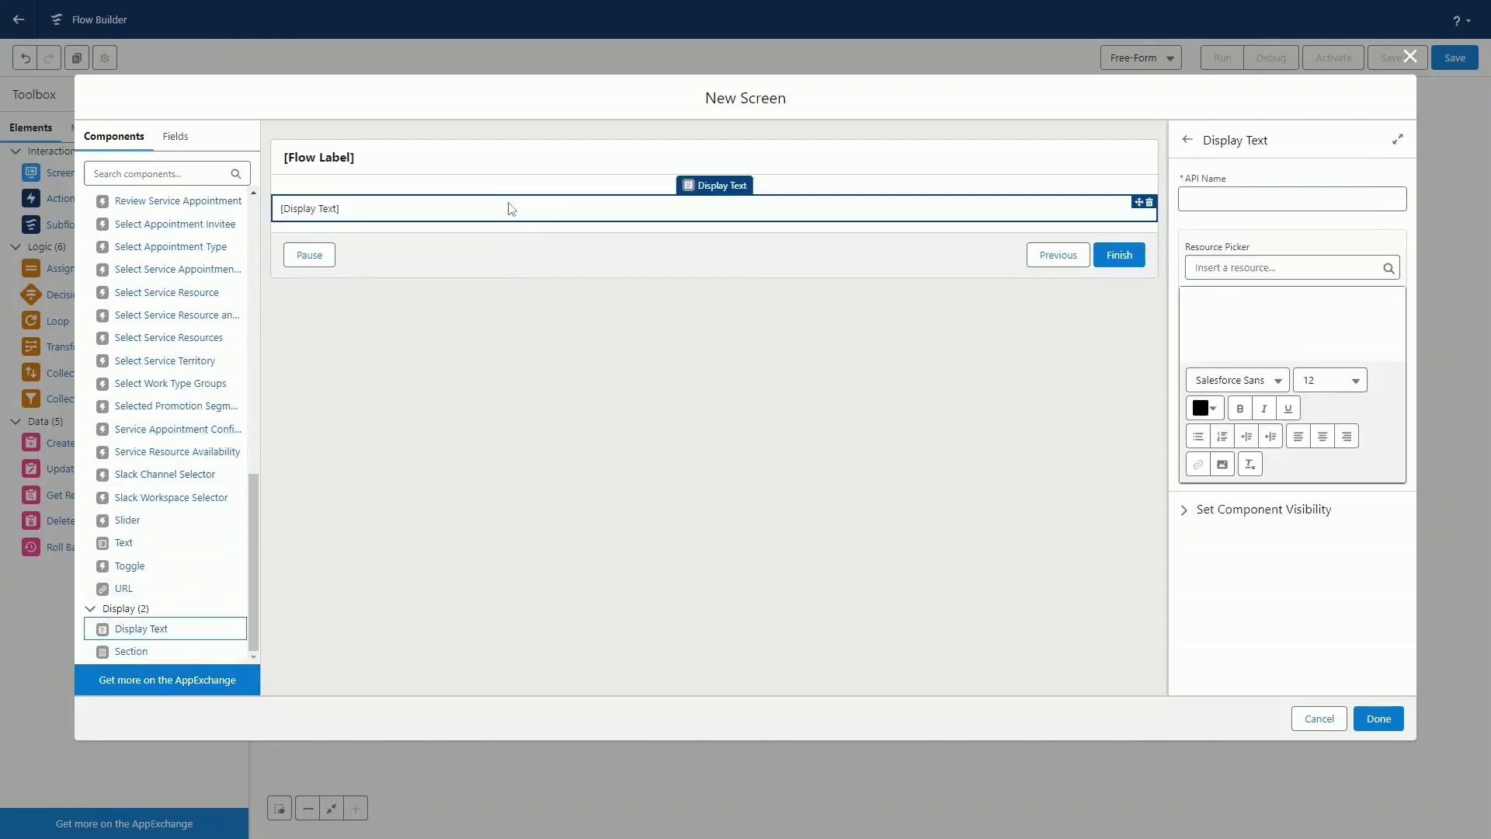
left_click(1235, 199)
type("T")
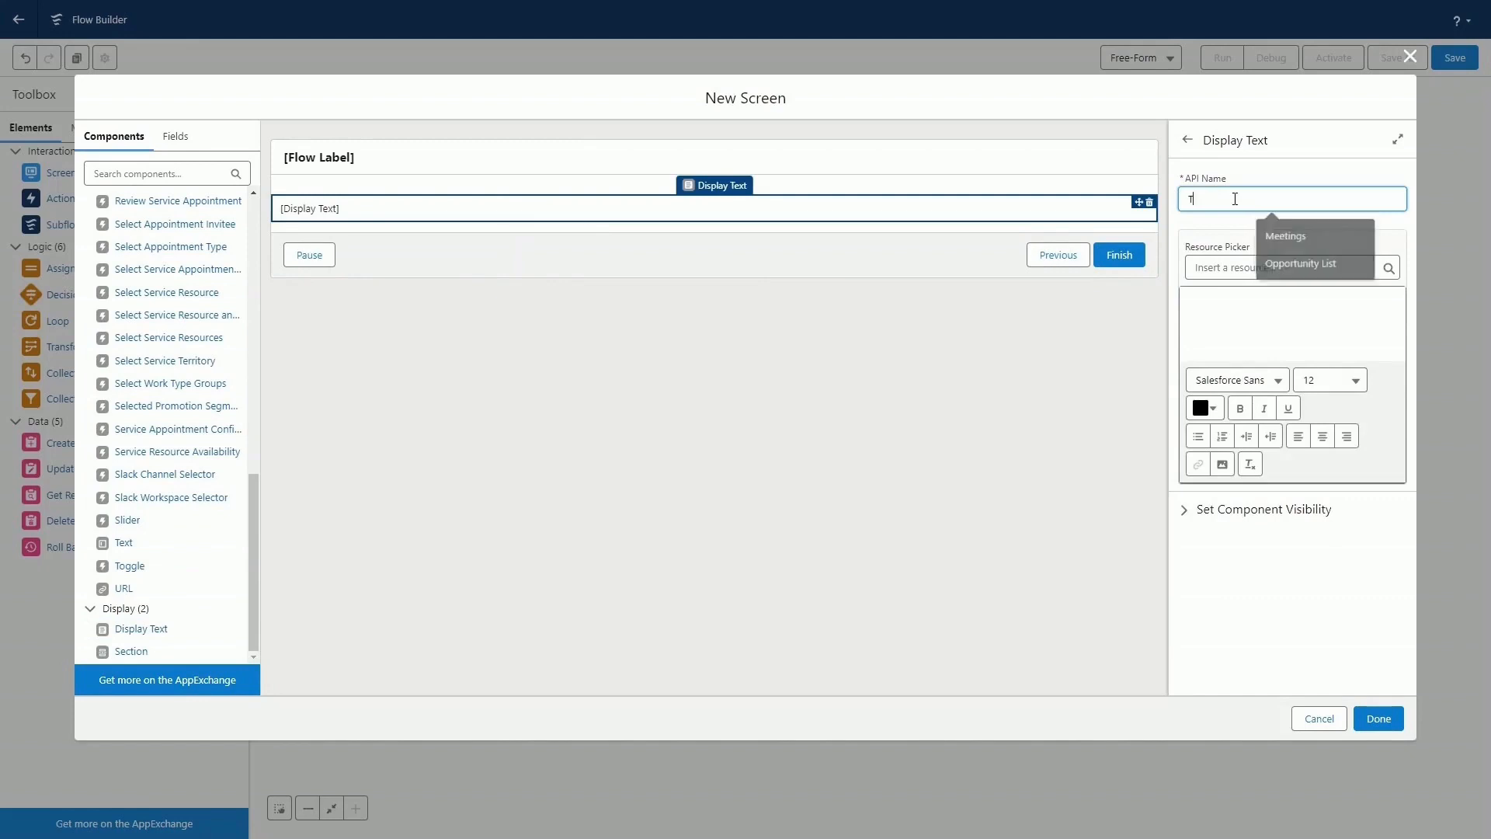
type("hankYou")
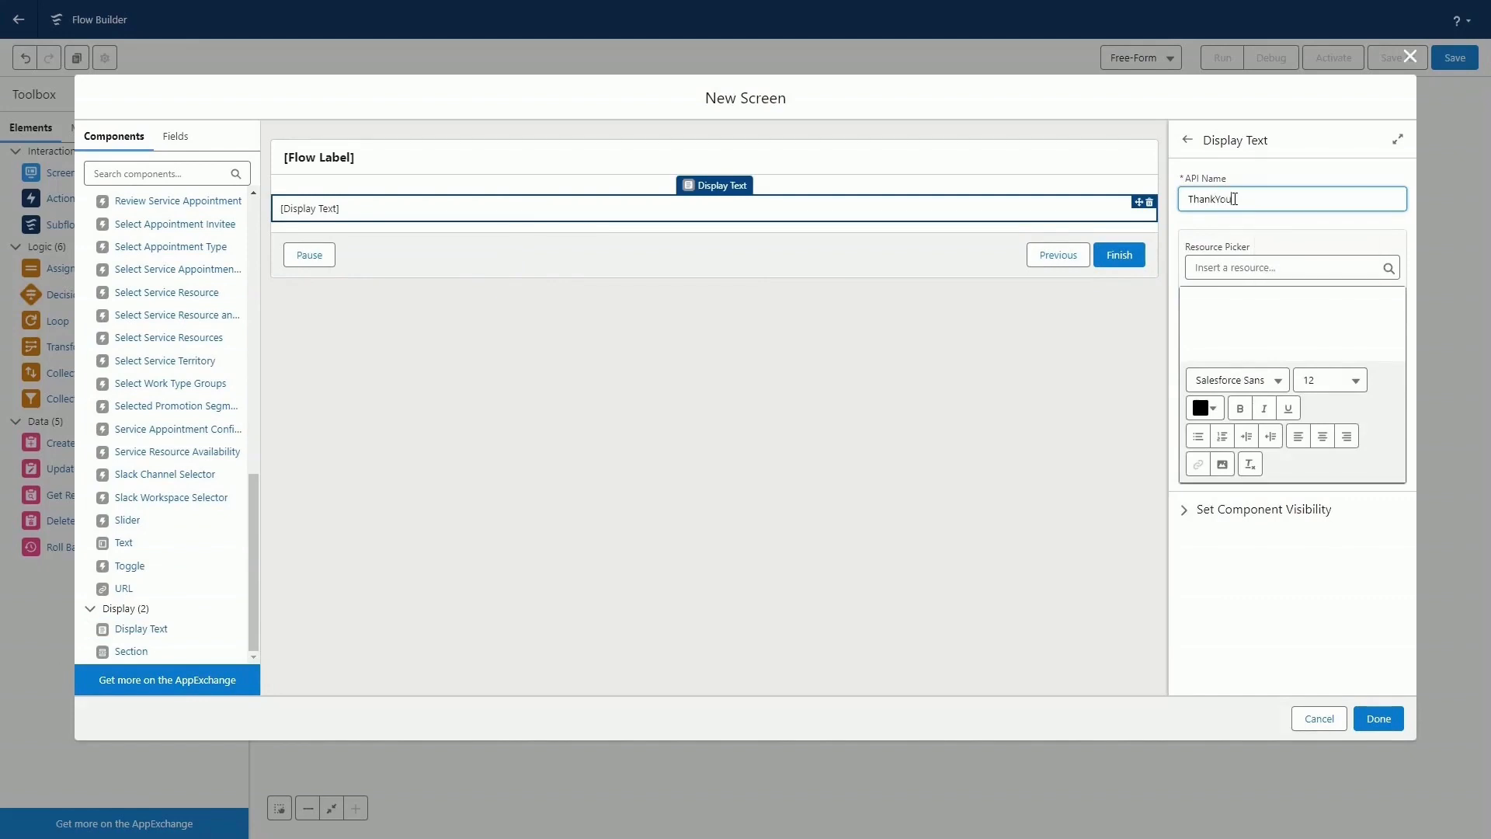
key("Tab")
key("Tab")
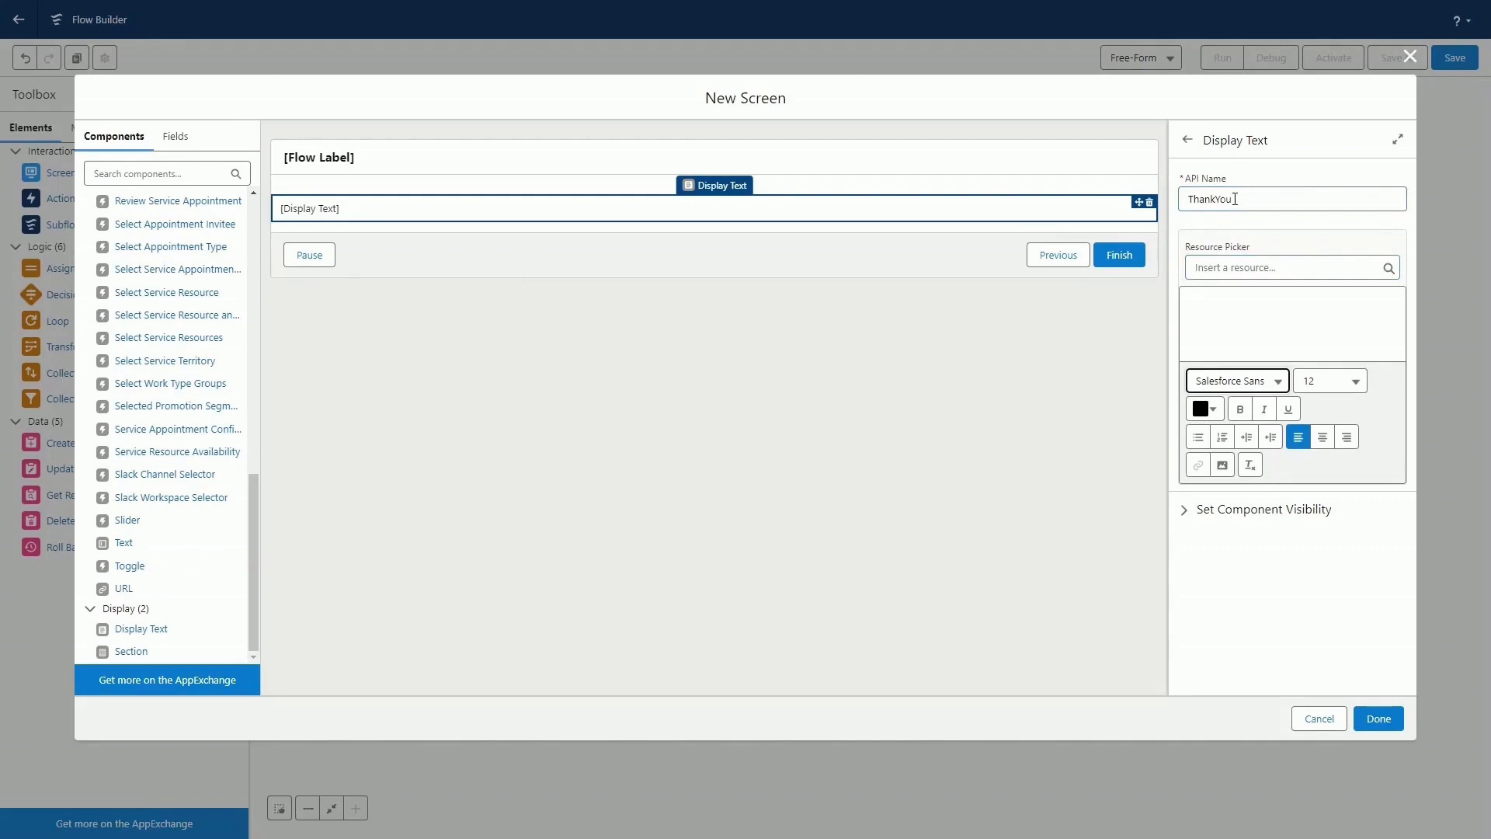
Set the display text to "Thank You for Submitting Your Name and Phone Number." and finish the screen.
left_click(1248, 310)
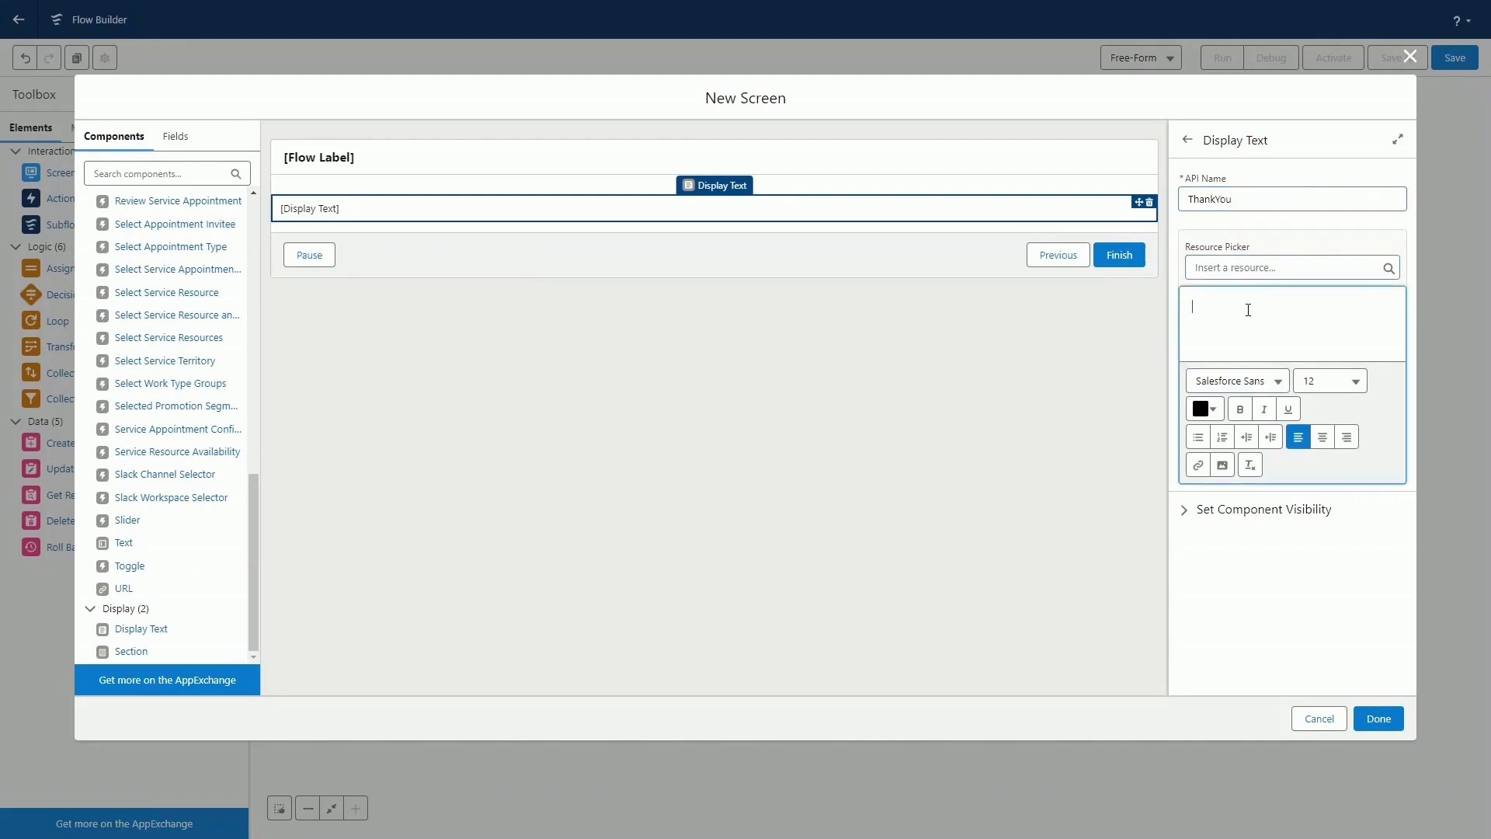
type("Thank You for Submitting You")
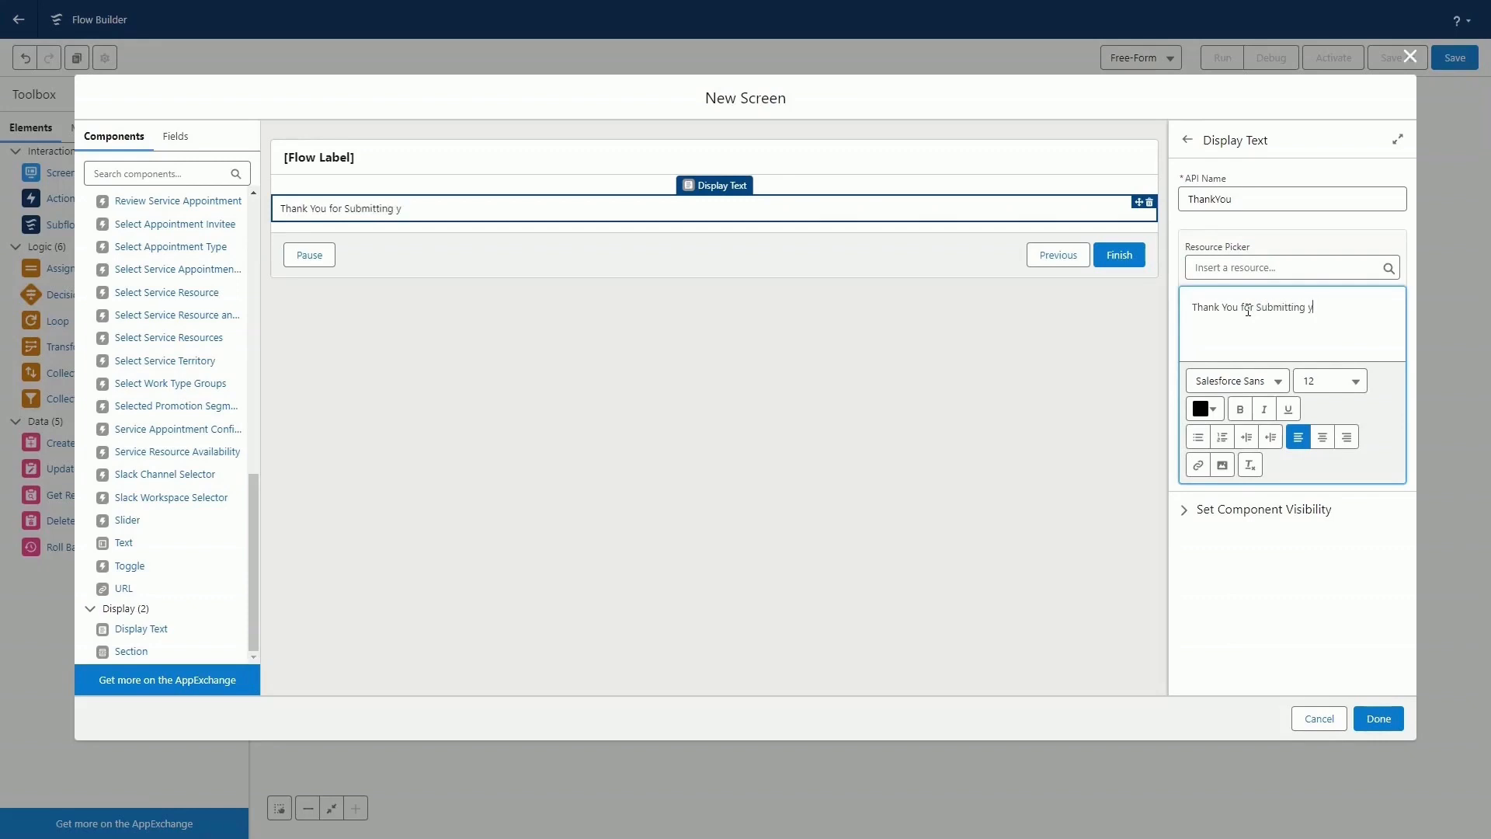
type("r Name and Phon")
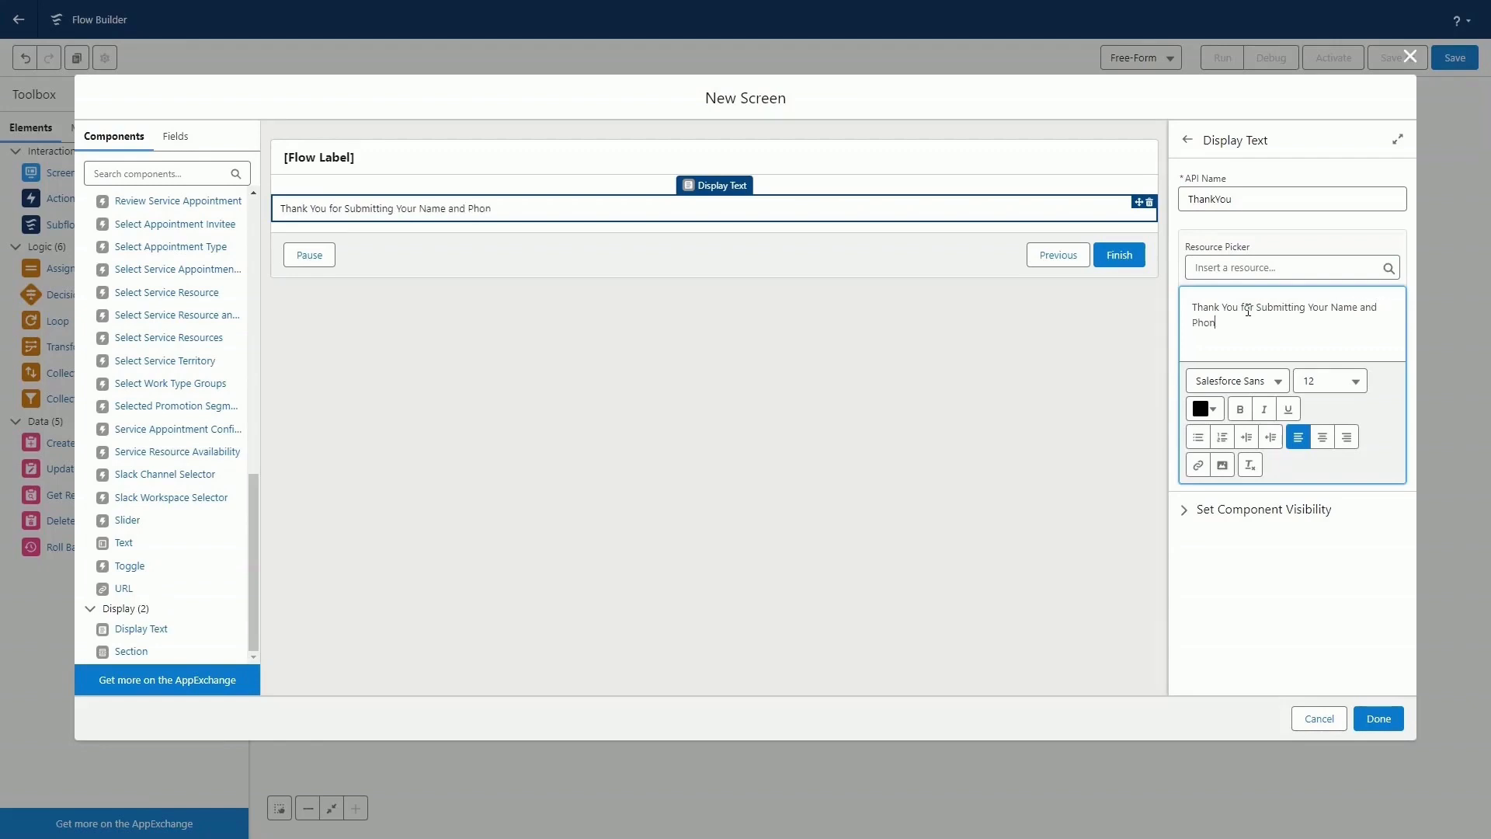
type("e Number.")
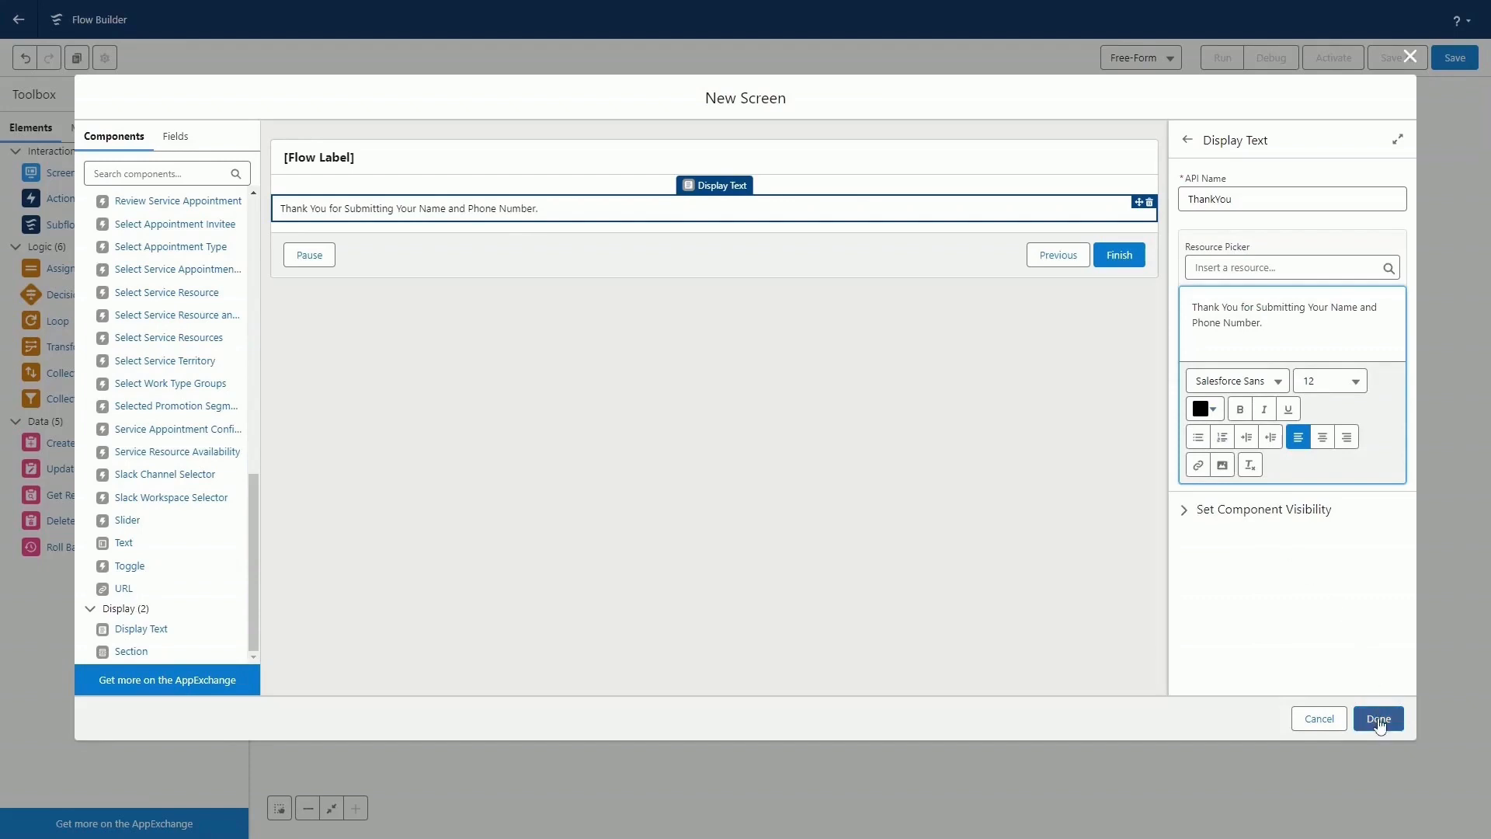
left_click(1378, 721)
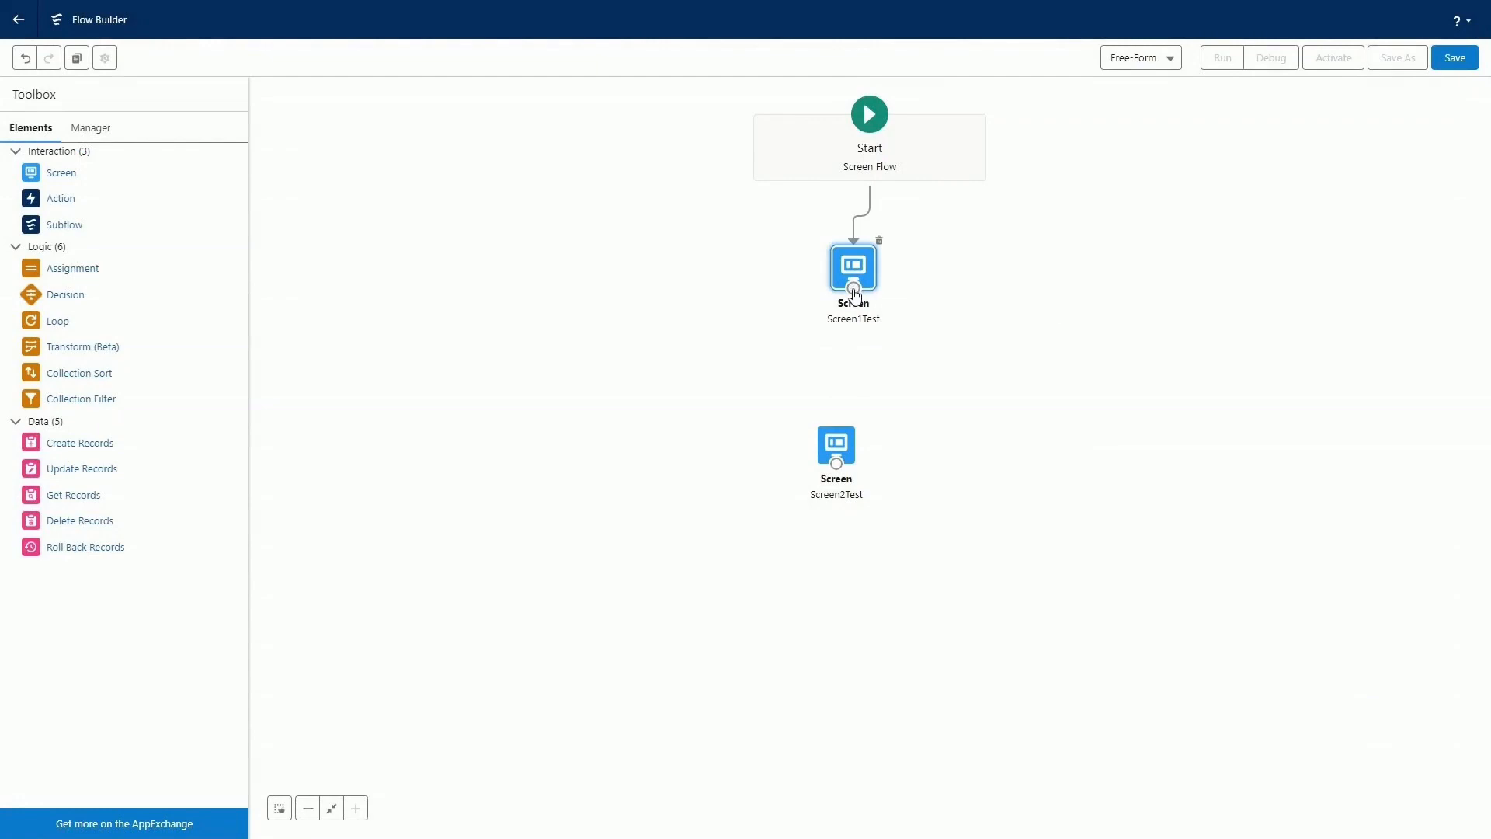
Connect Screen1Test to Screen2Test and save the flow with label and API name spTestFlow1 and description "Sky Planner Test Flow 1".
left_click_drag(855, 290, 836, 454)
left_click(1455, 65)
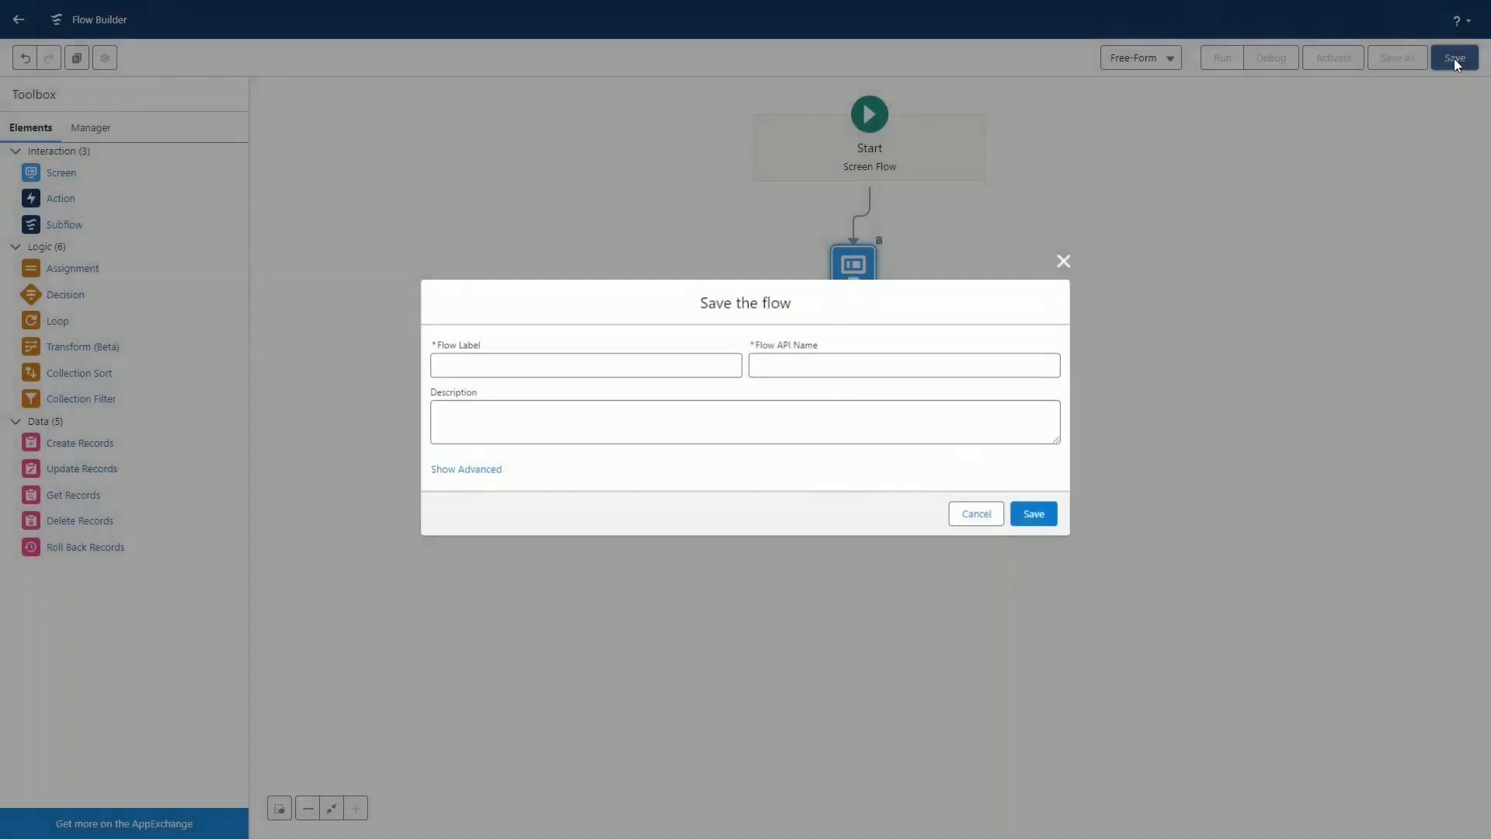
left_click(583, 369)
type("spTestFlow1")
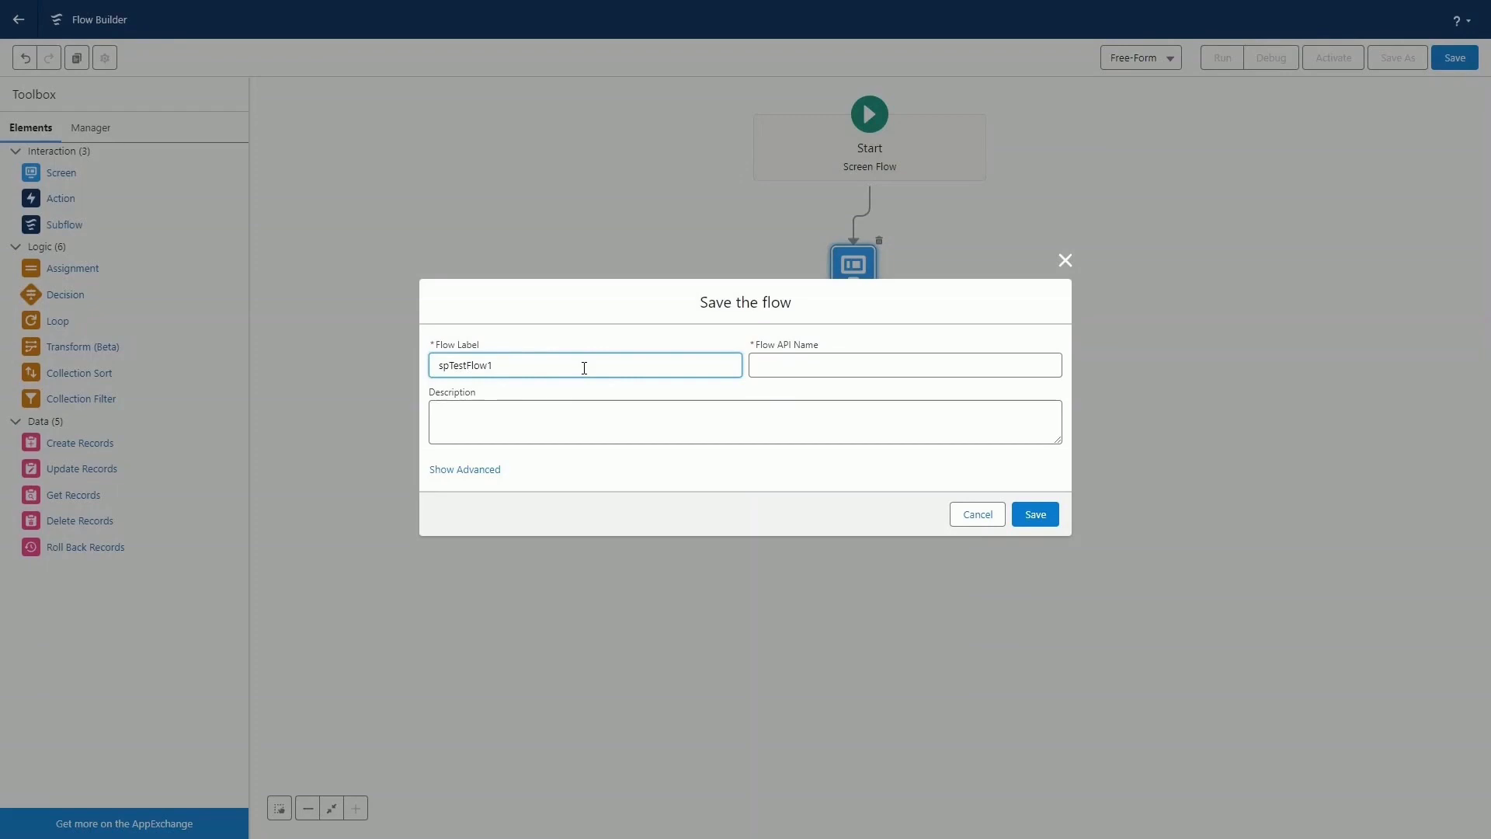
key("Tab")
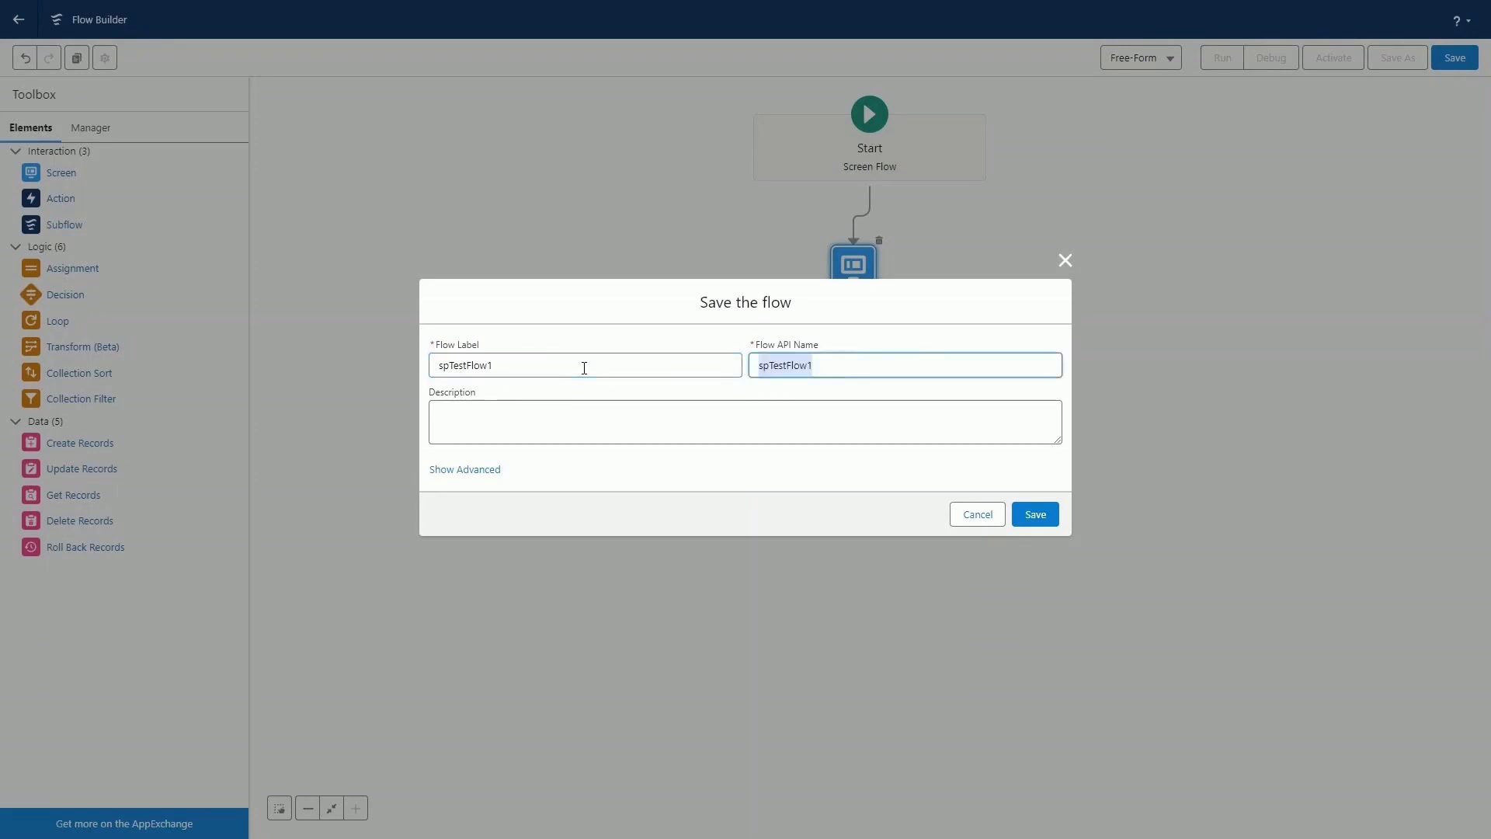
left_click(600, 419)
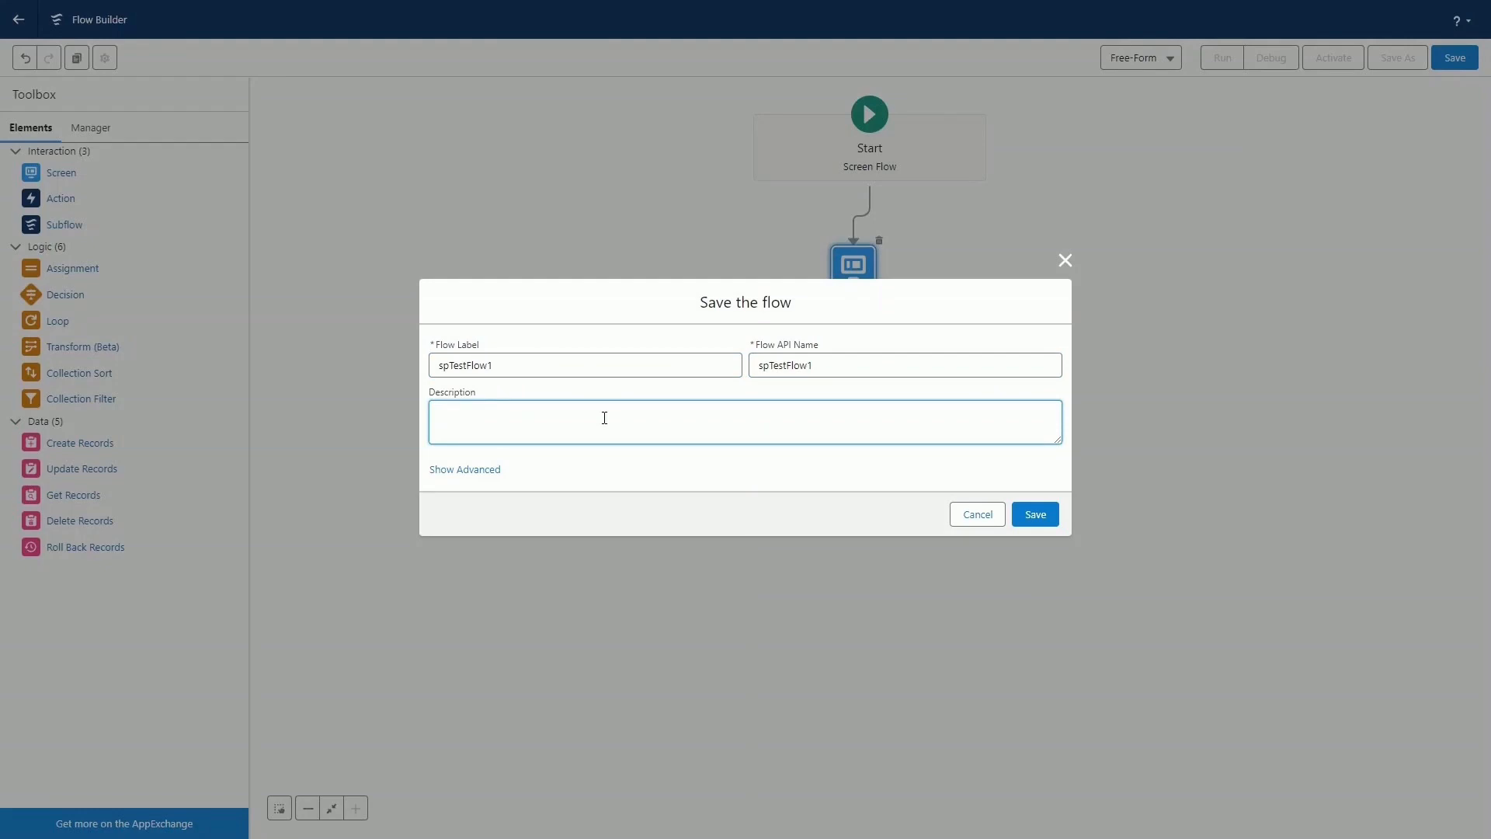
type("Sky Planner Test Flow 1")
left_click(1036, 515)
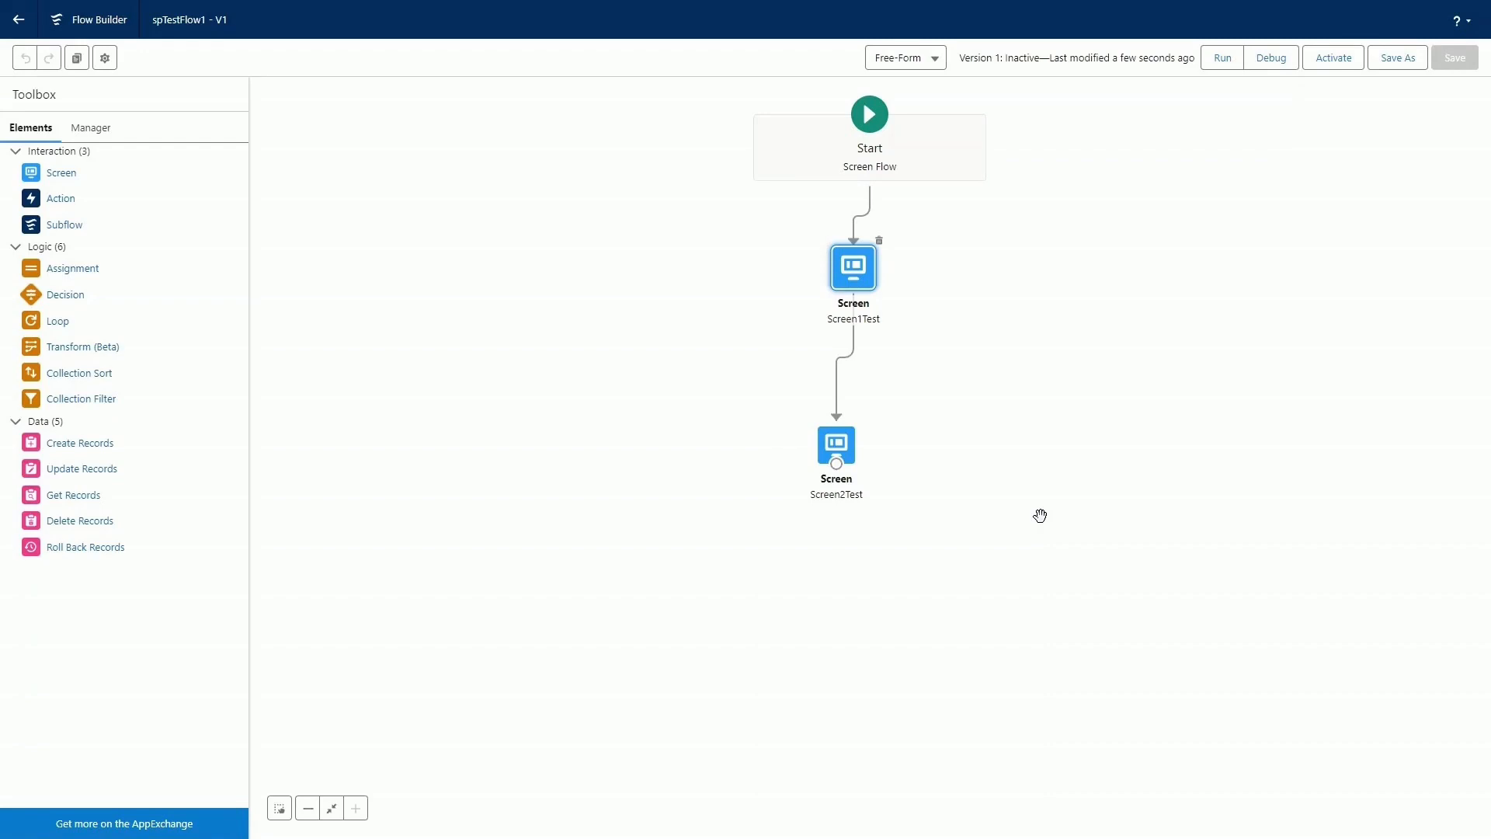
Debug the flow with the default options, entering Sky Planner as the Name and a phone number as the Number, through to the finish.
left_click(1270, 69)
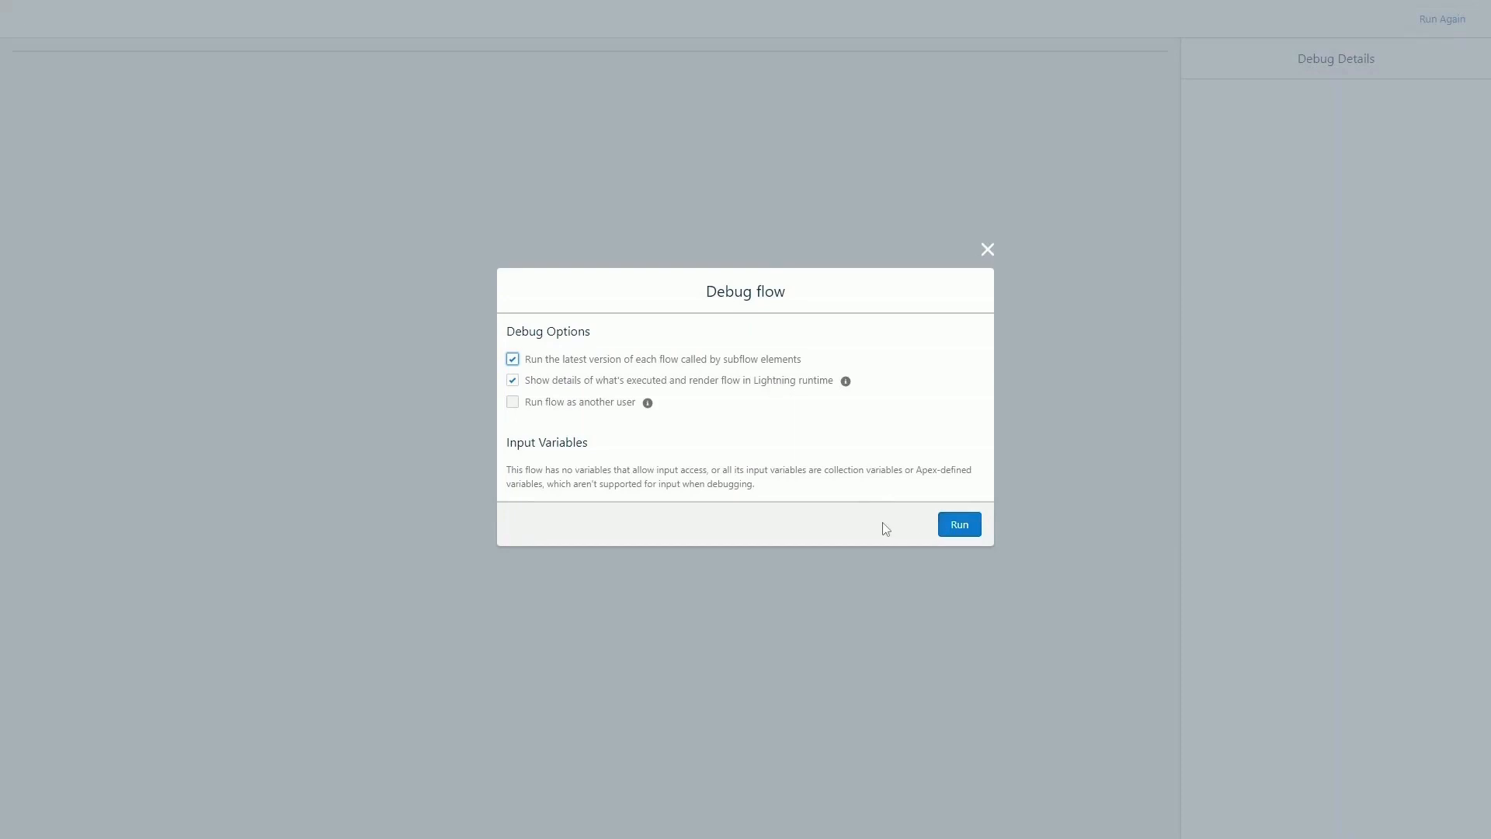
left_click(959, 525)
left_click(72, 121)
type("Sky Planner")
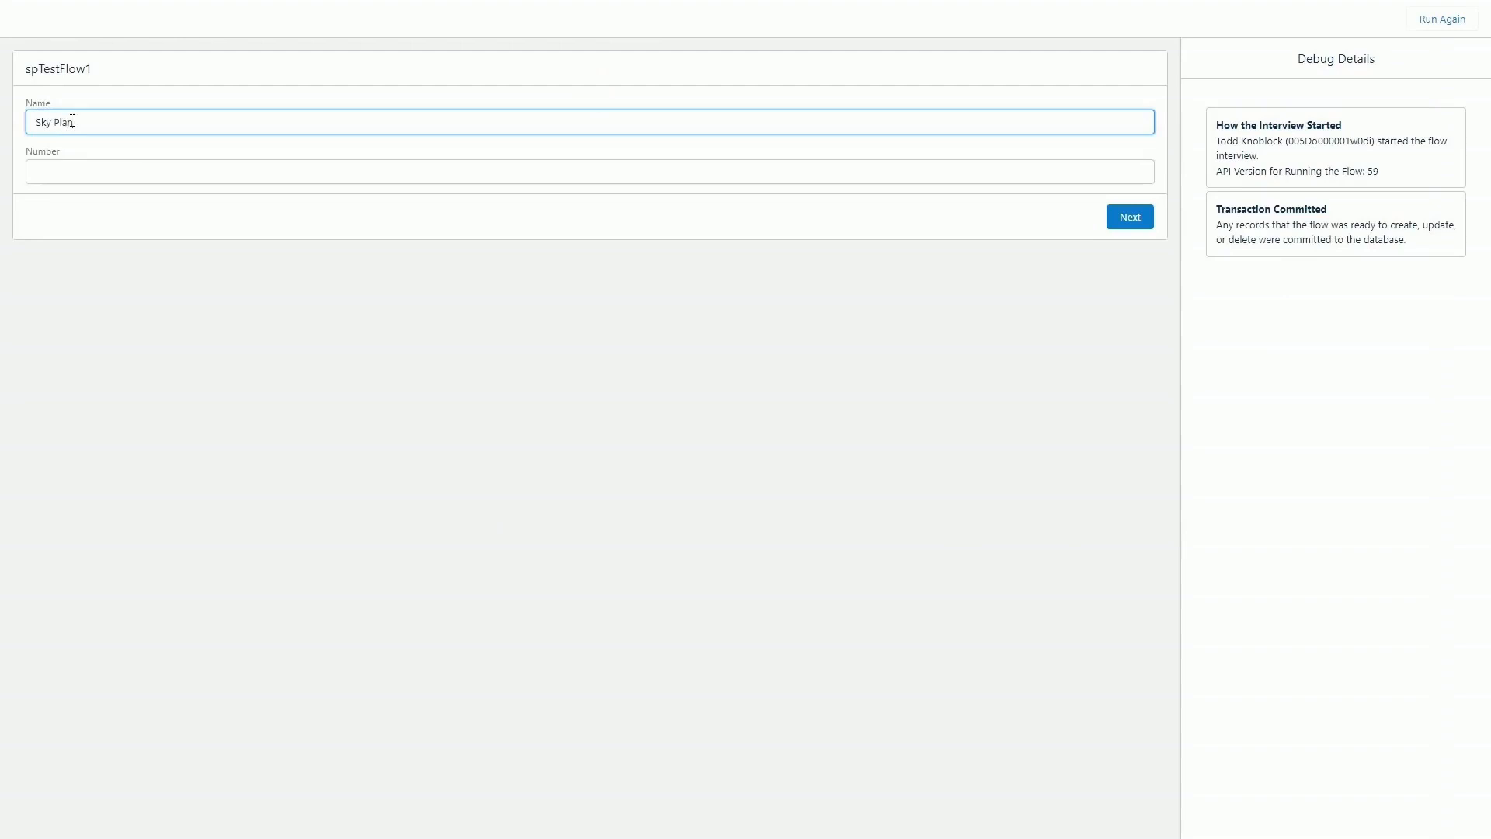
left_click(79, 168)
key("ctrl+v")
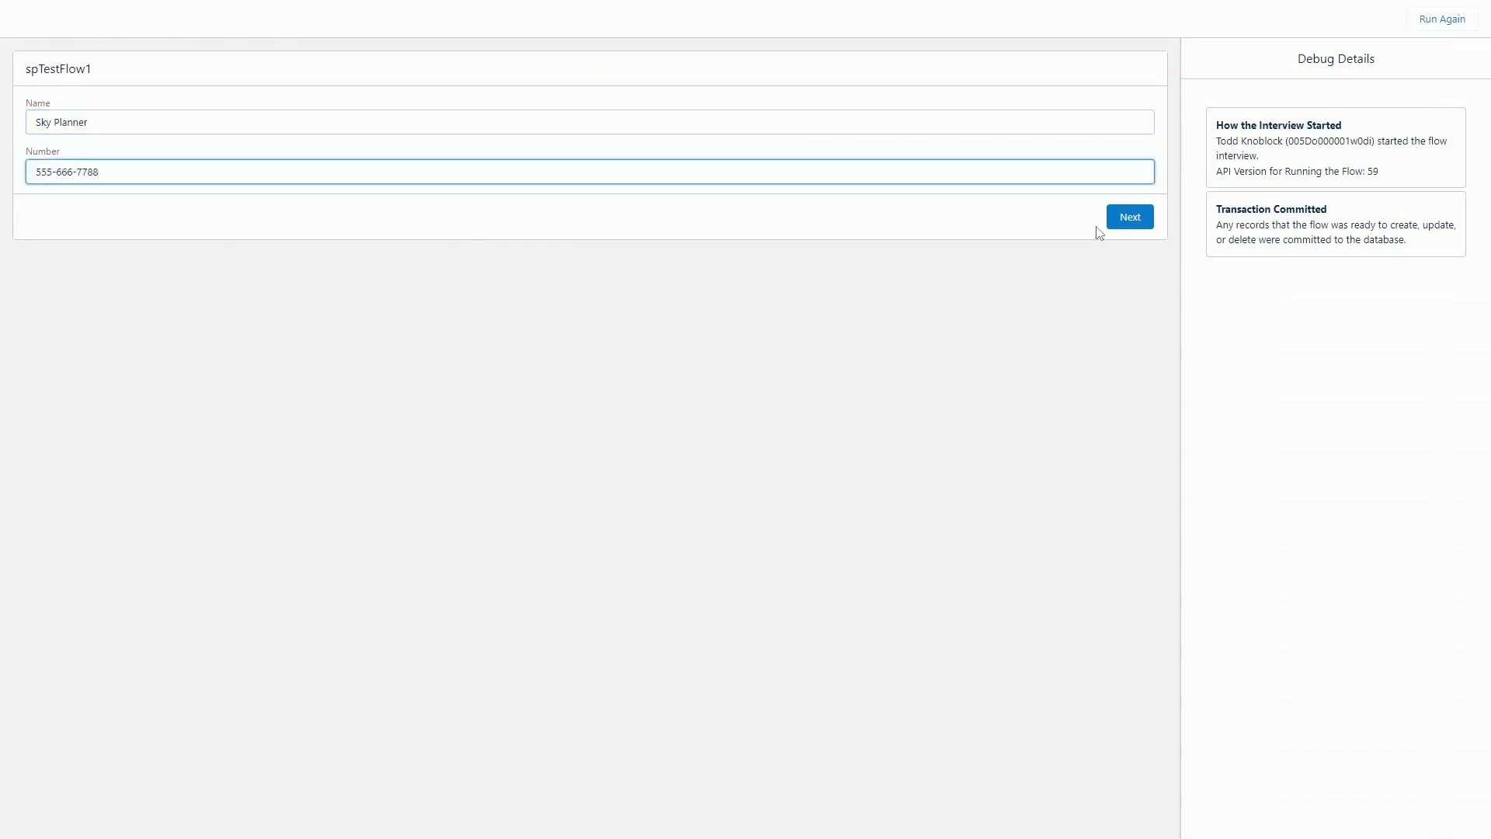
left_click(1122, 220)
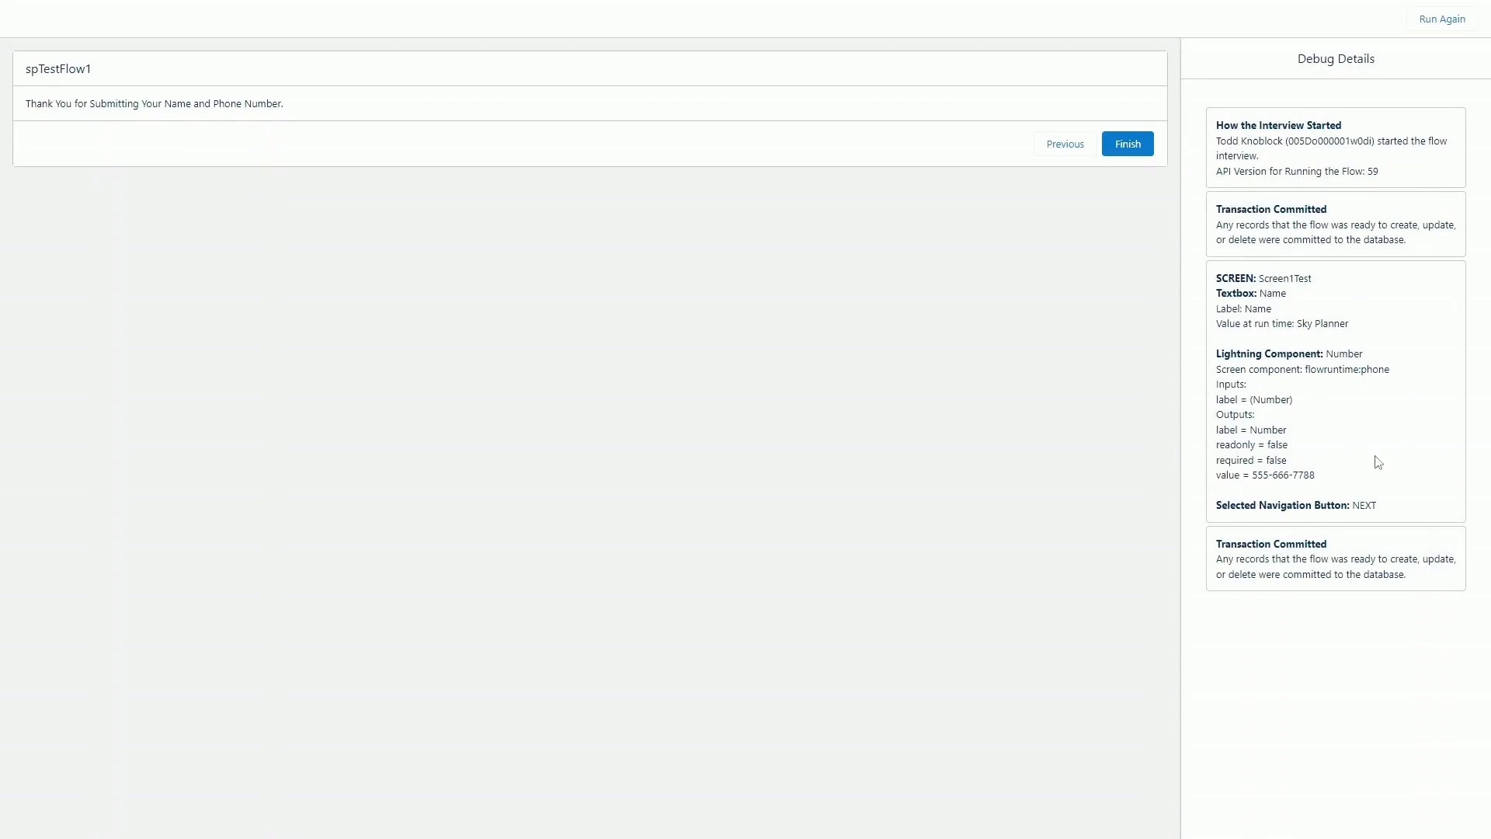
left_click(1126, 144)
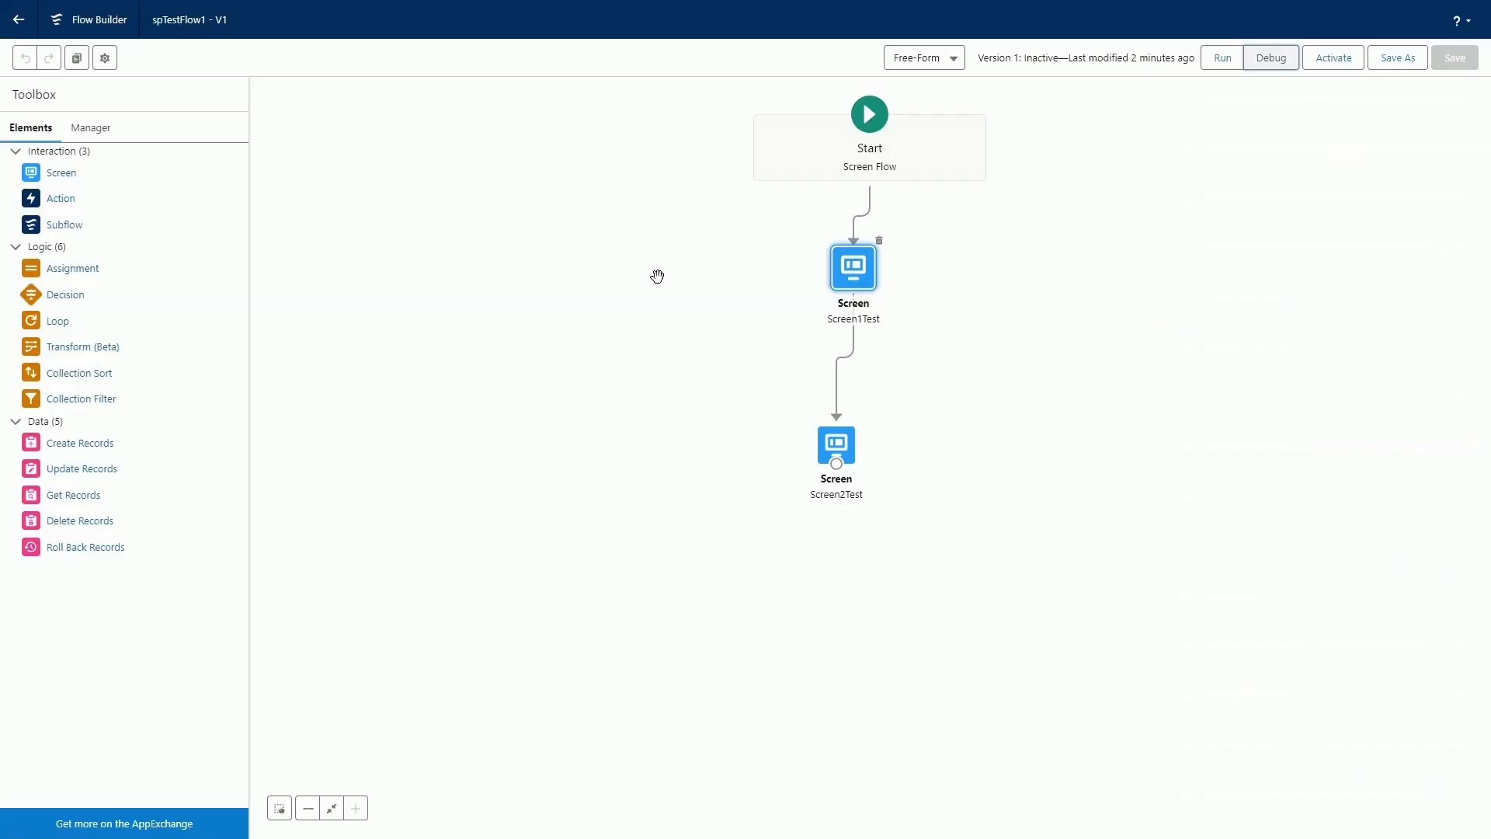